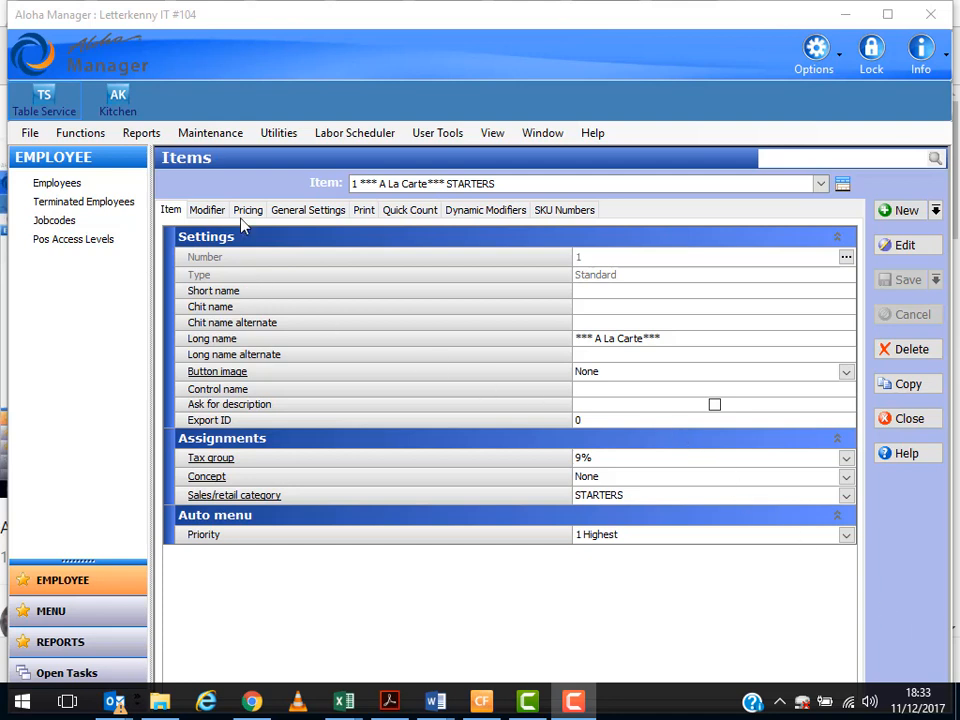
Open the menu item records and examine the existing item numbers around the *** MODS *** section
{"action": "left_click", "coordinate": [224, 136]}
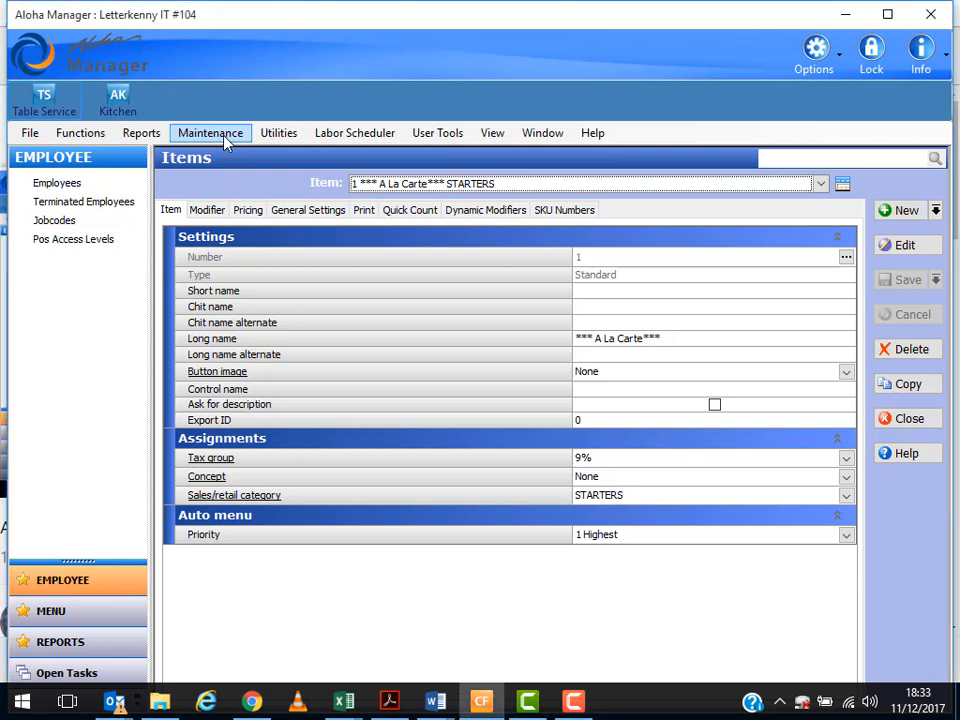
{"action": "left_click", "coordinate": [224, 137]}
{"action": "mouse_move", "coordinate": [230, 174]}
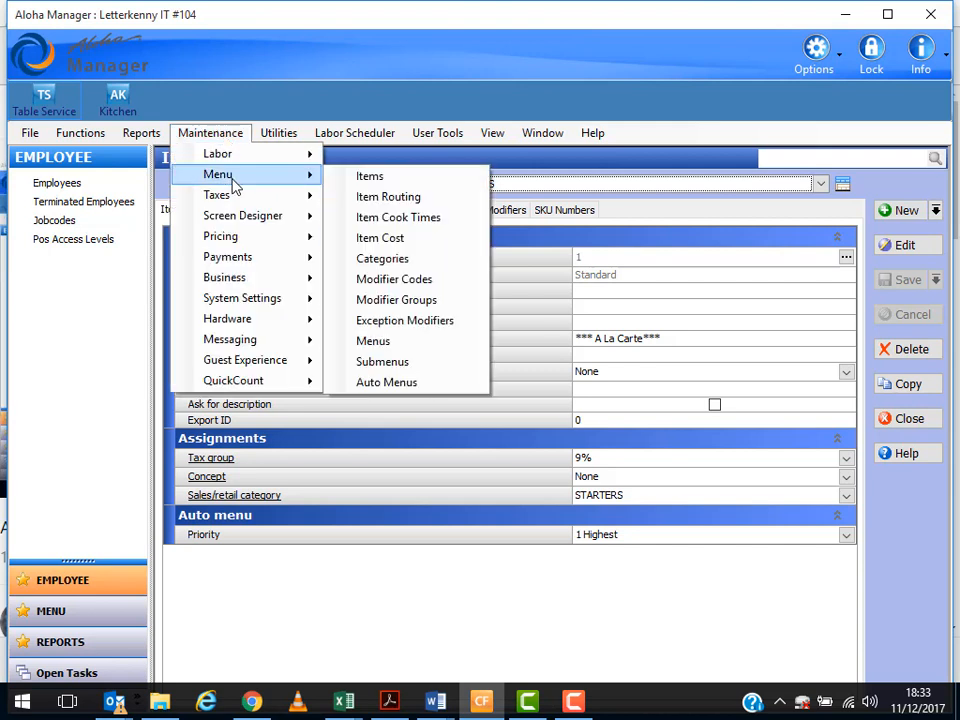
{"action": "left_click", "coordinate": [352, 178]}
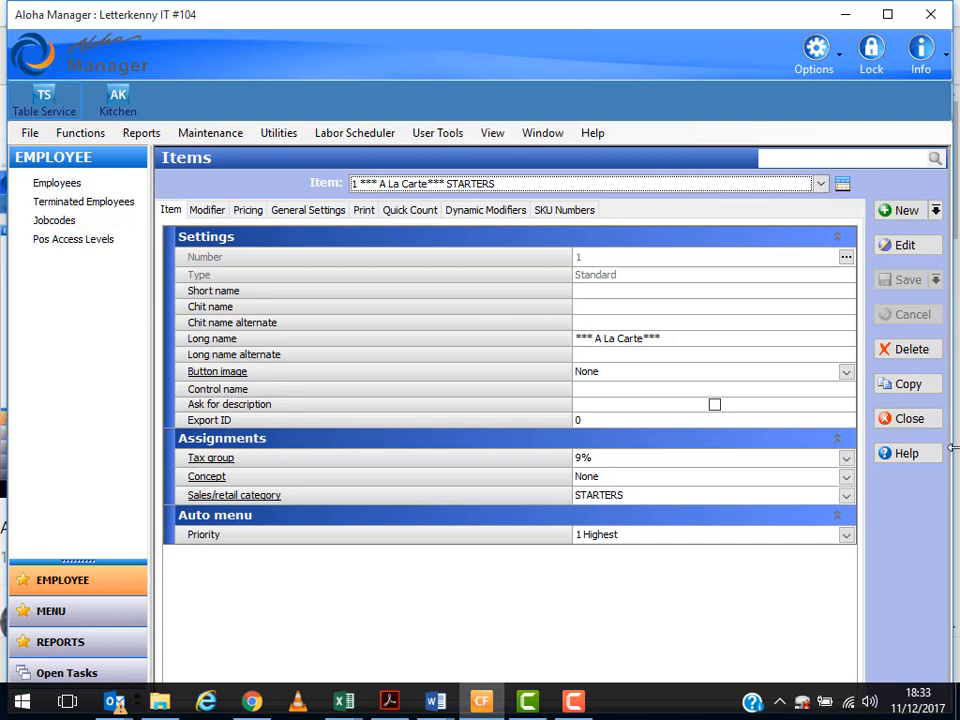
{"action": "left_click", "coordinate": [820, 186]}
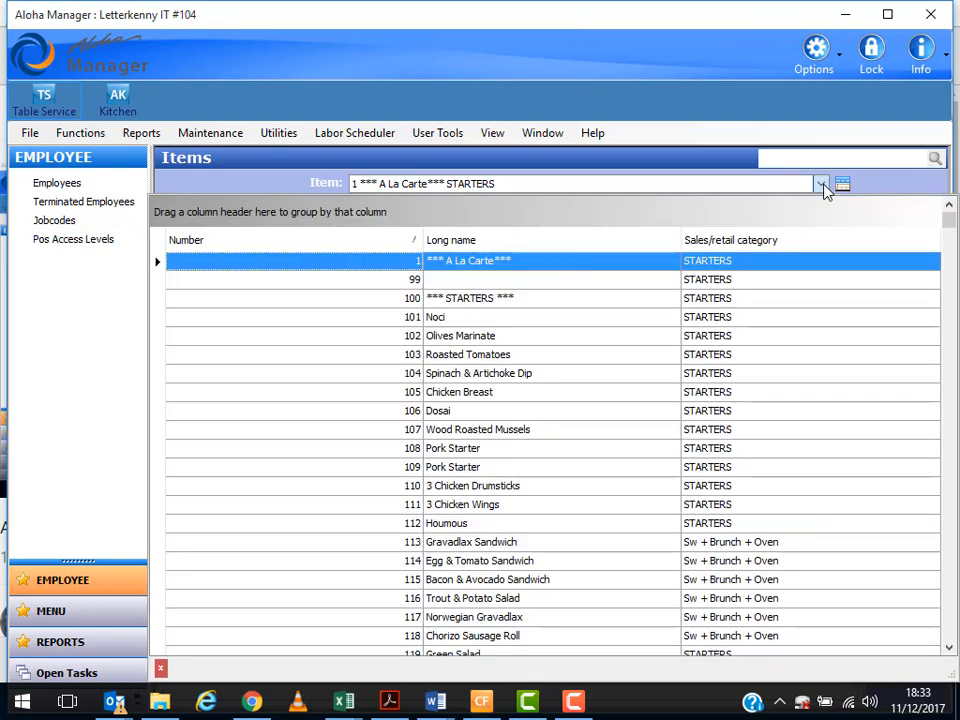
{"action": "scroll", "coordinate": [726, 340], "scroll_direction": "down", "scroll_amount": 4}
{"action": "scroll", "coordinate": [726, 340], "scroll_direction": "down", "scroll_amount": 15}
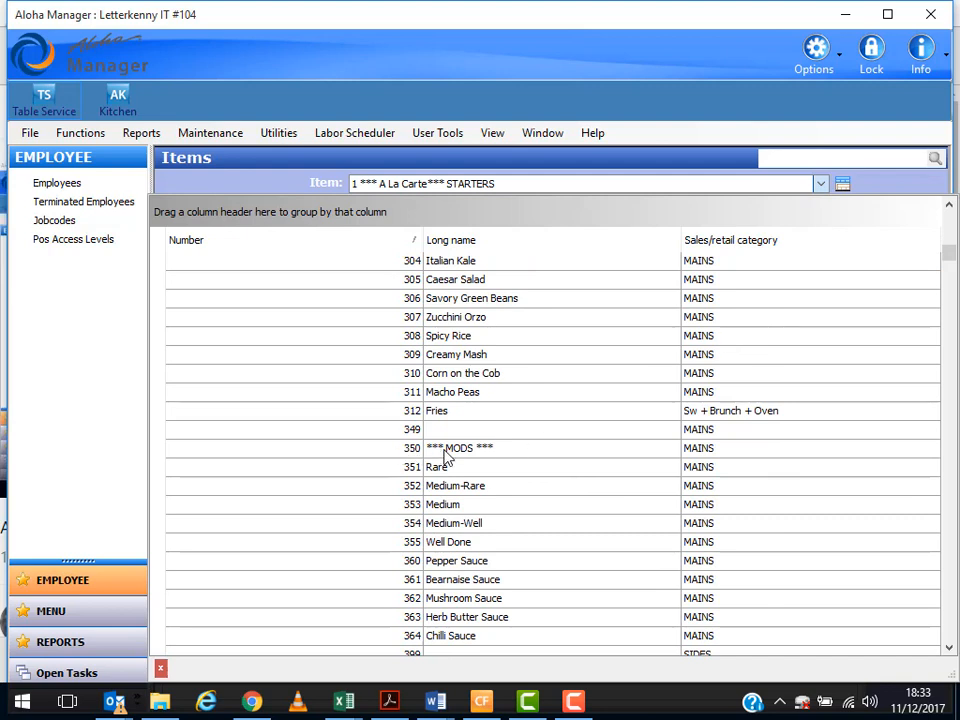
{"action": "scroll", "coordinate": [446, 470], "scroll_direction": "down", "scroll_amount": 2}
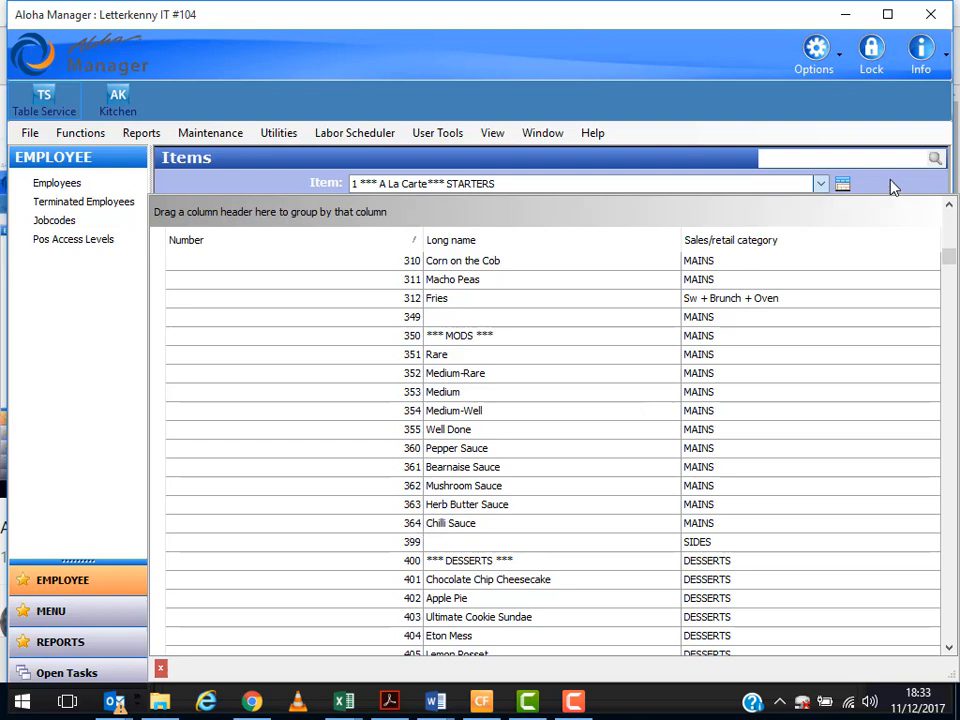
{"action": "left_click", "coordinate": [840, 184]}
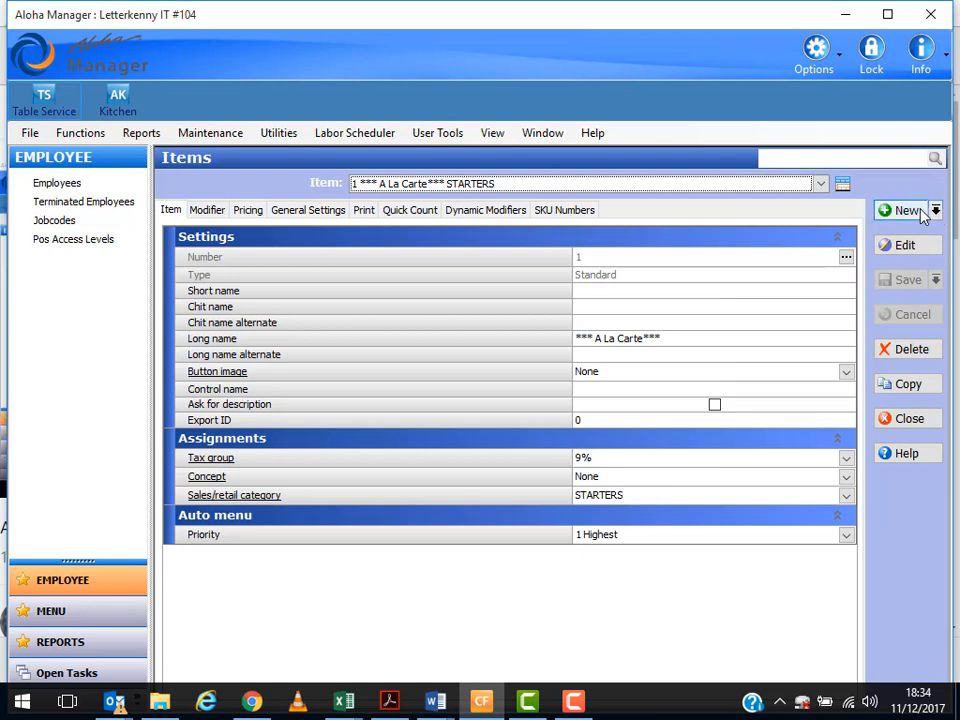
Create a new item with number 370 and the short name Highball Glass
{"action": "left_click", "coordinate": [910, 215]}
{"action": "left_click", "coordinate": [603, 257]}
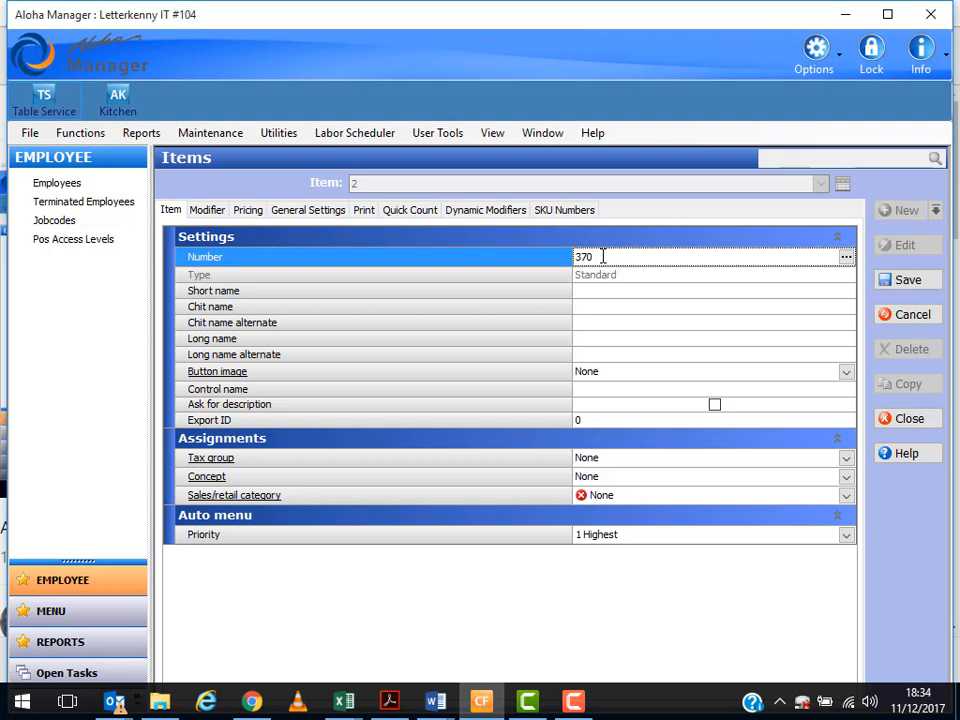
{"action": "left_click", "coordinate": [612, 275]}
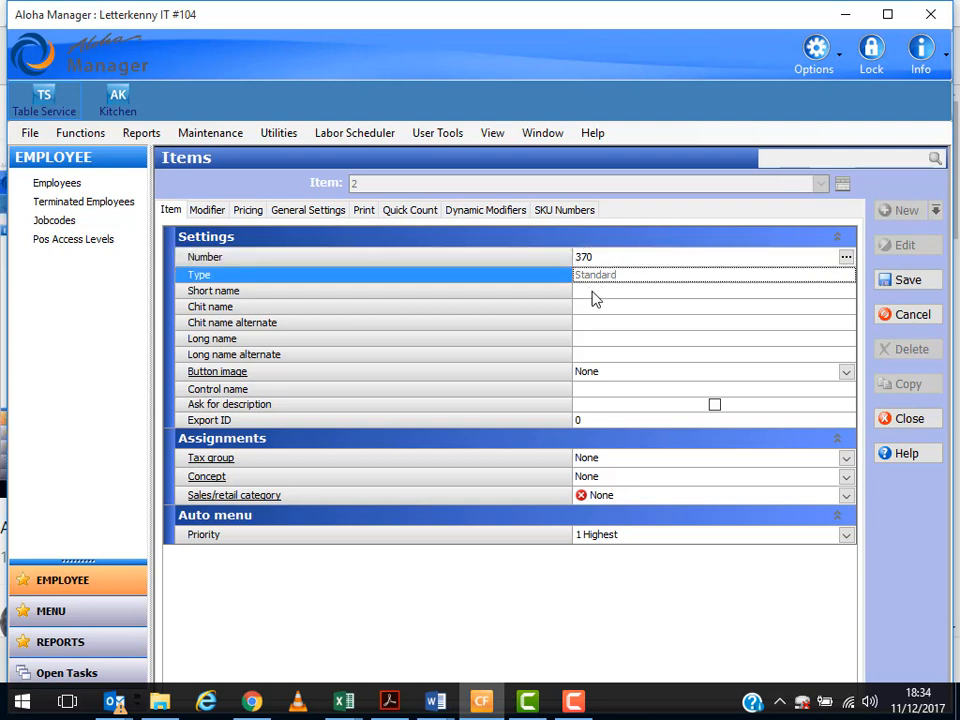
{"action": "left_click", "coordinate": [592, 292]}
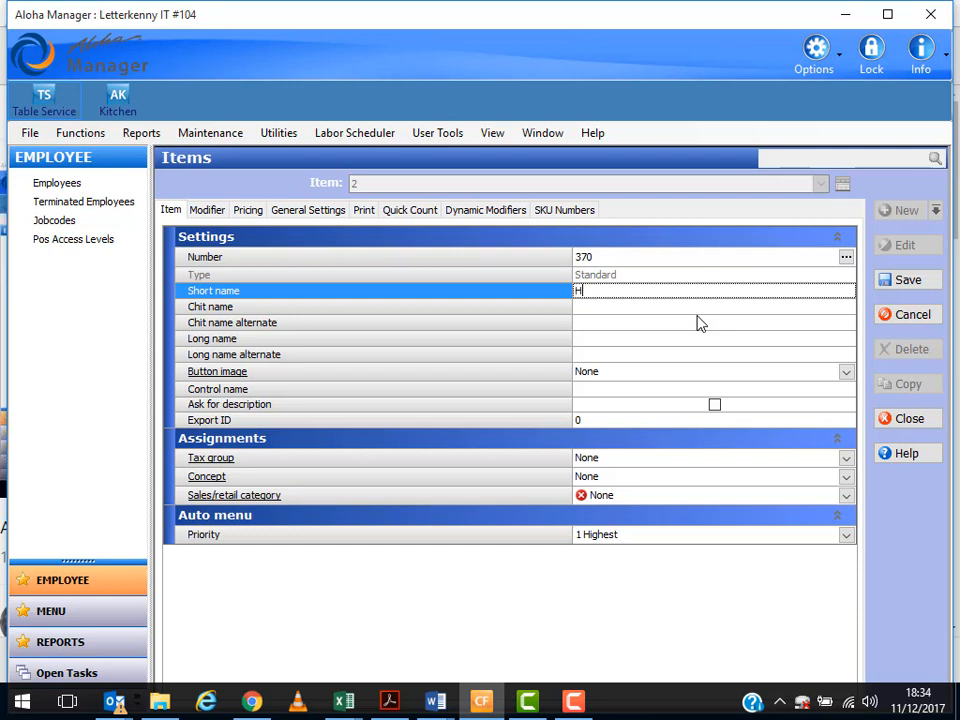
{"action": "type", "text": "Highball Glass"}
{"action": "left_click", "coordinate": [604, 308]}
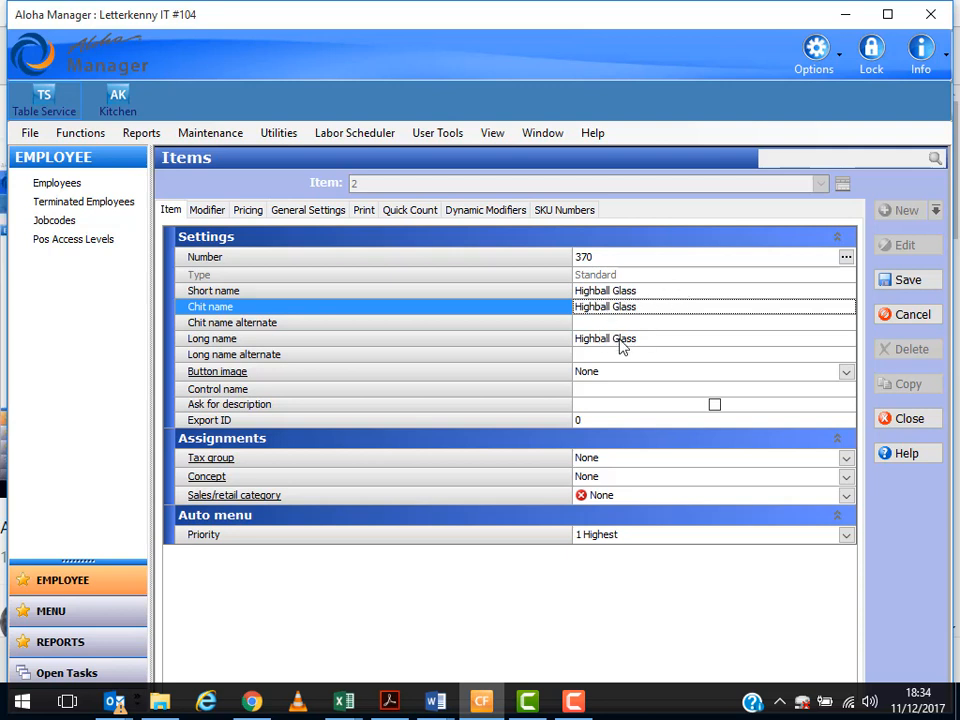
Assign the Highball Glass item to the COCKTAILS sales category and save it, declining real time updates for the whole session
{"action": "left_click", "coordinate": [845, 496]}
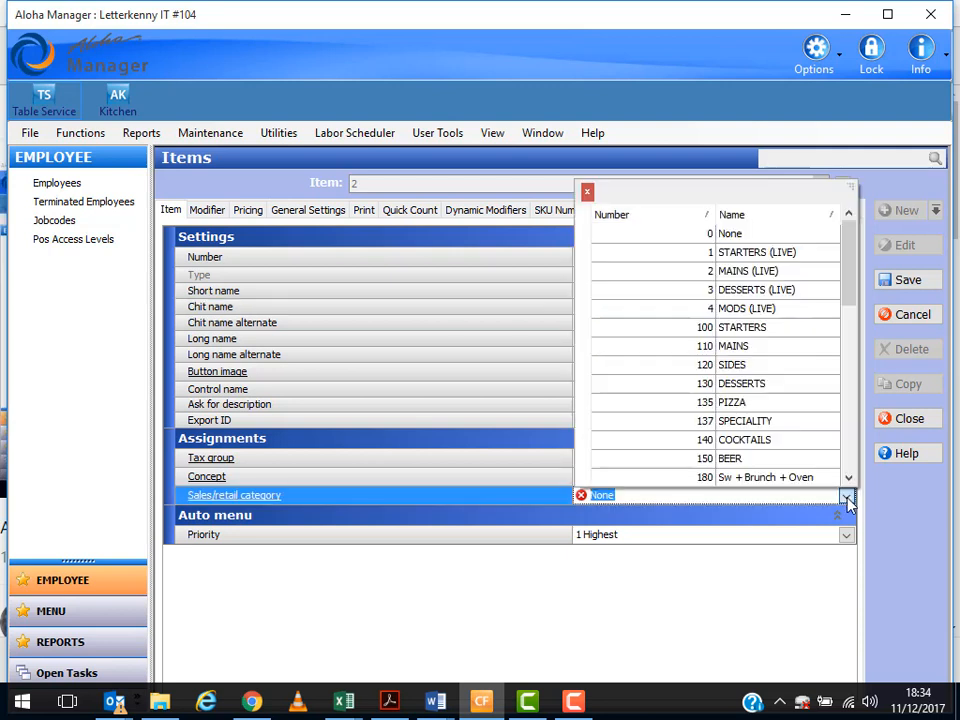
{"action": "left_click", "coordinate": [787, 442]}
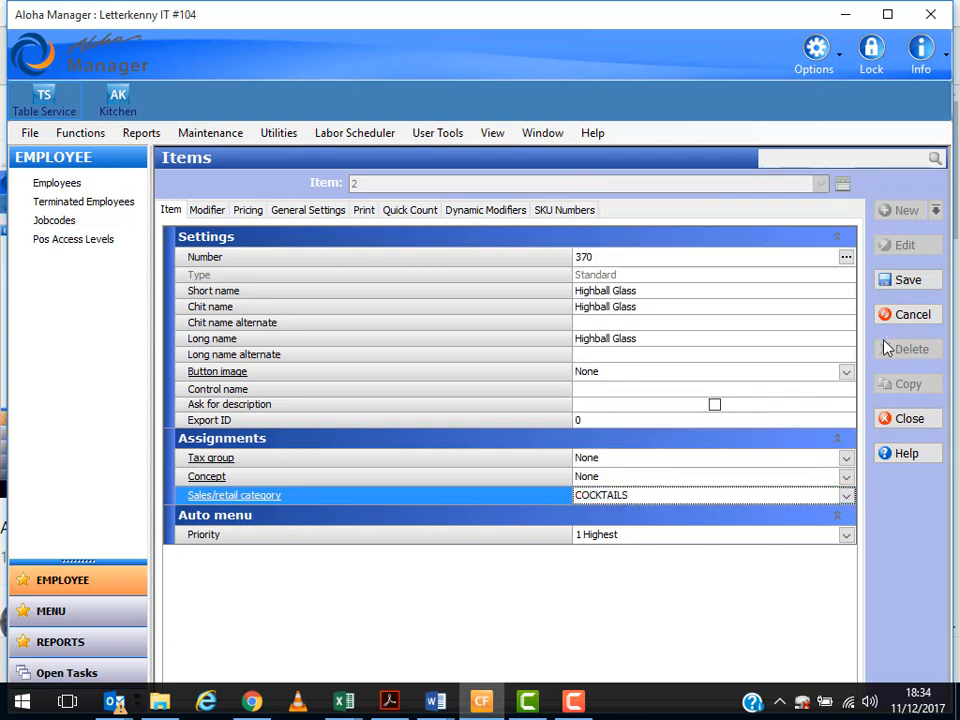
{"action": "left_click", "coordinate": [908, 281]}
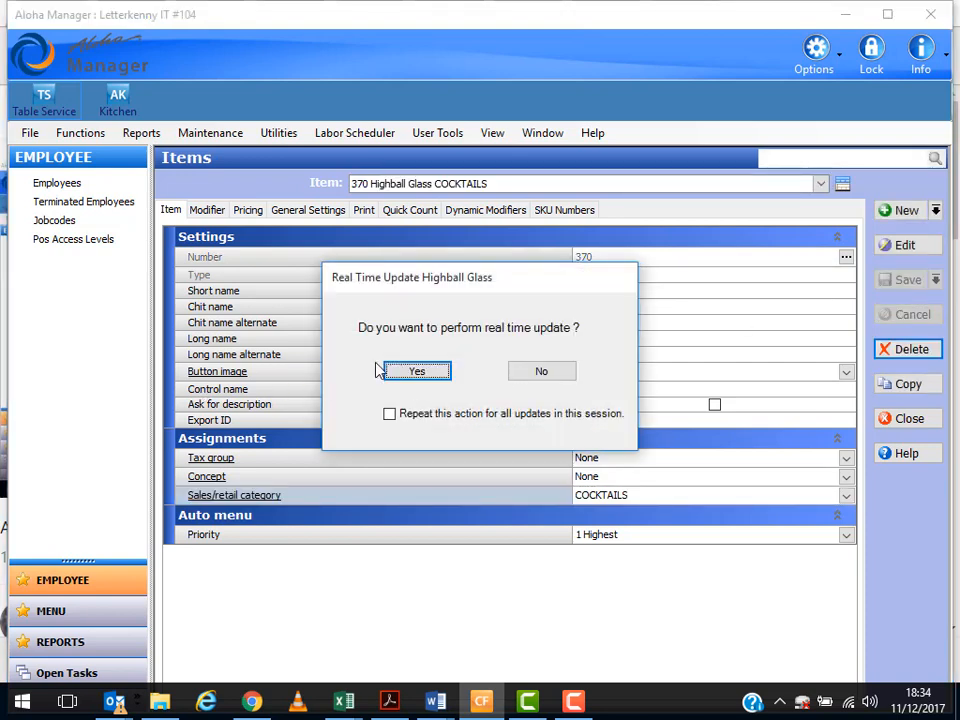
{"action": "left_click", "coordinate": [389, 413]}
{"action": "left_click", "coordinate": [560, 371]}
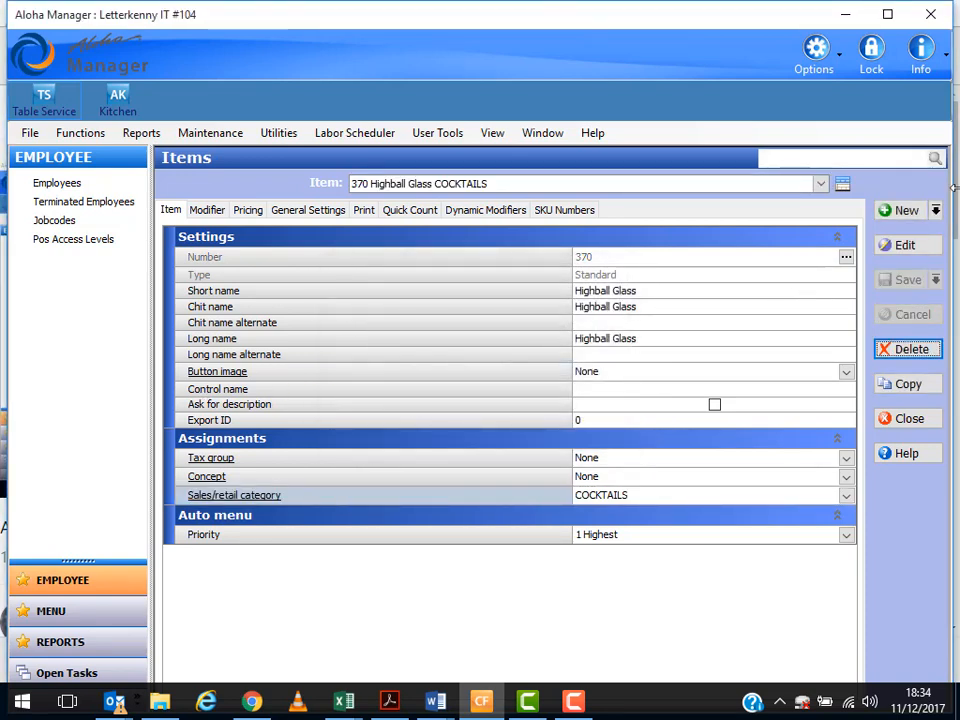
Create and save item 371 with the short name Lowball Glass in the COCKTAILS sales category
{"action": "left_click", "coordinate": [915, 213]}
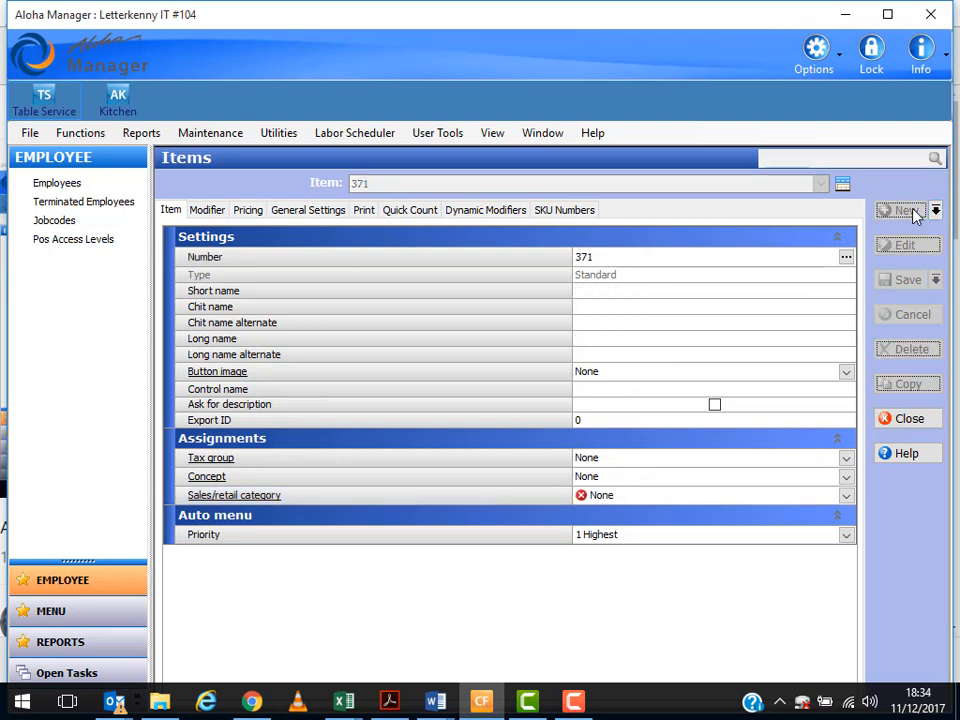
{"action": "left_click", "coordinate": [586, 291]}
{"action": "type", "text": "Lowball Glass"}
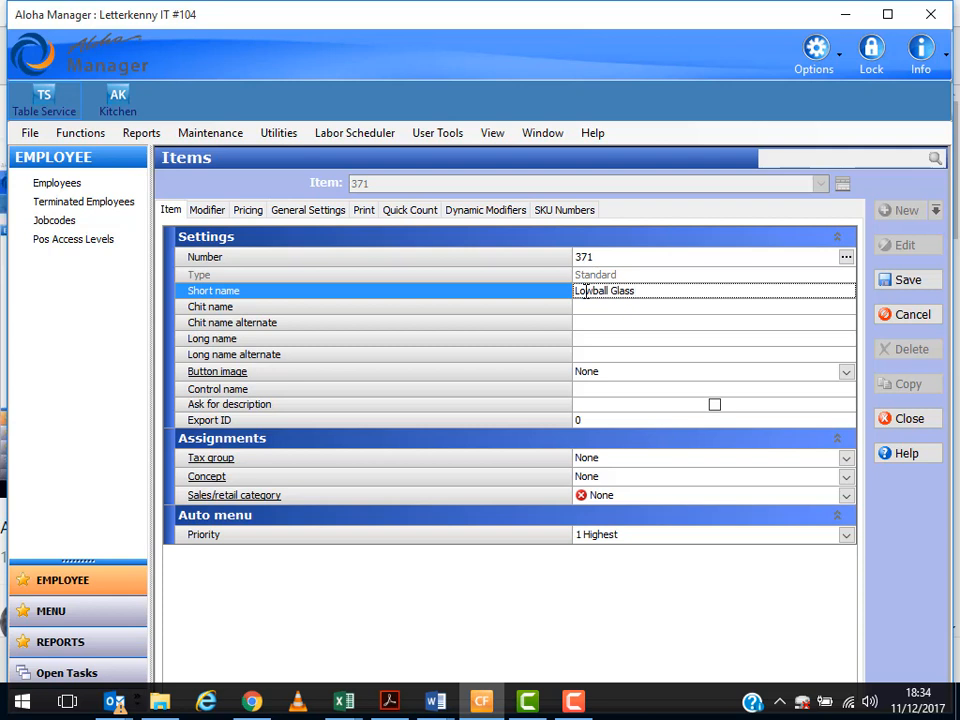
{"action": "key", "text": "Tab"}
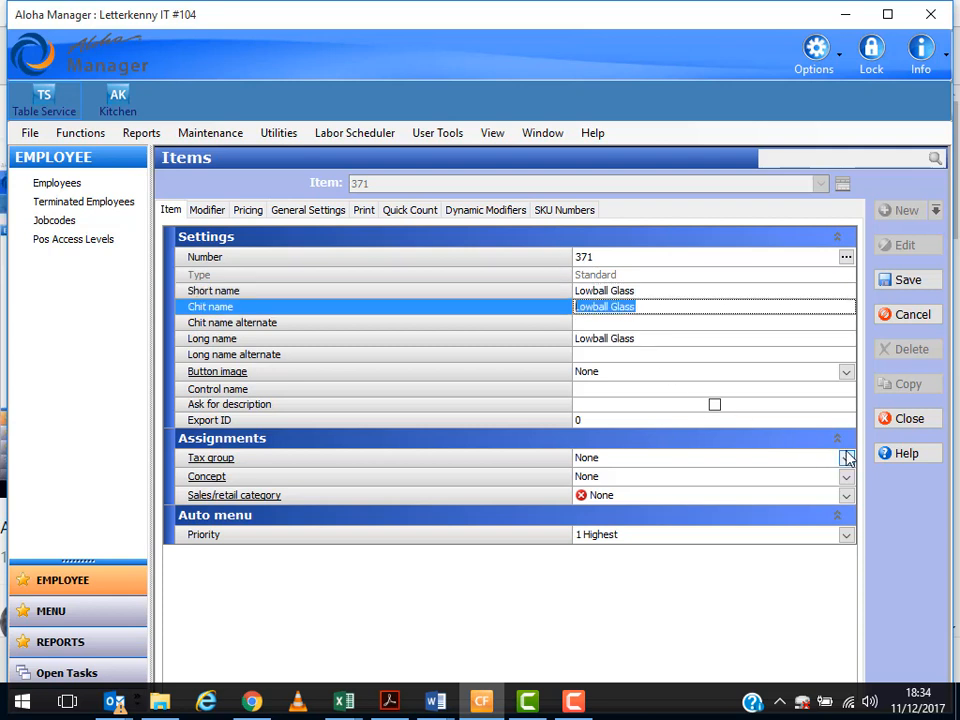
{"action": "left_click", "coordinate": [846, 495]}
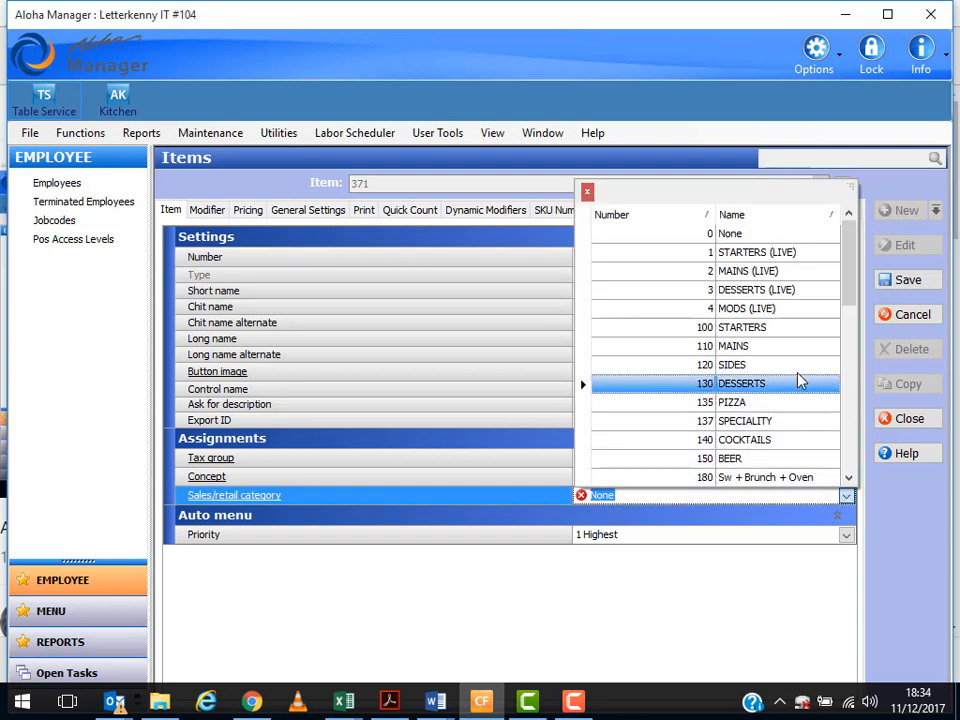
{"action": "left_click", "coordinate": [774, 440]}
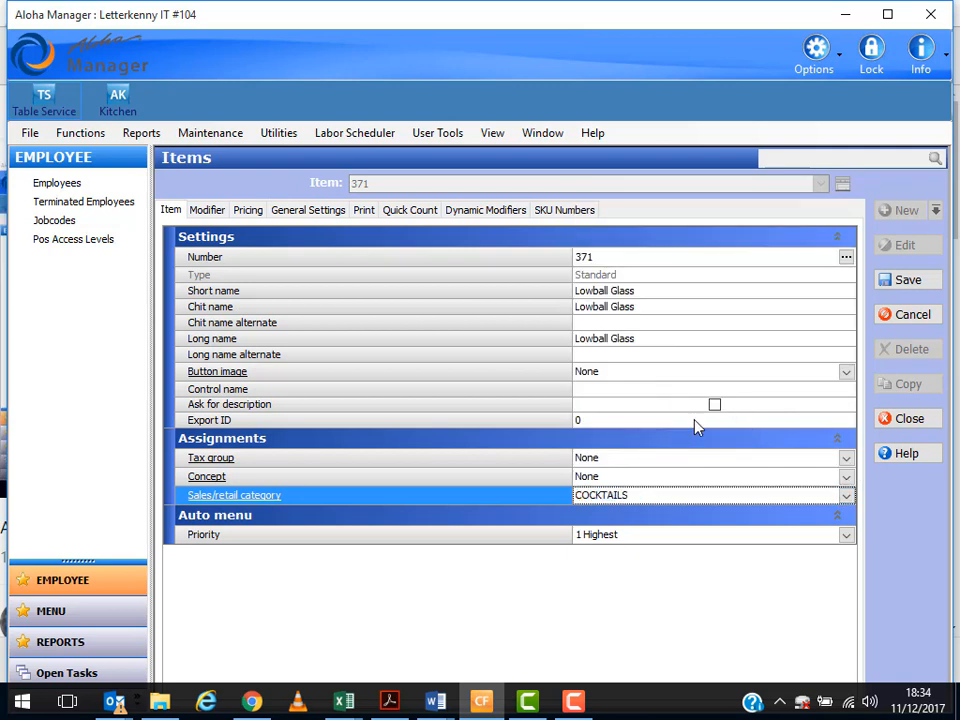
{"action": "left_click", "coordinate": [922, 280]}
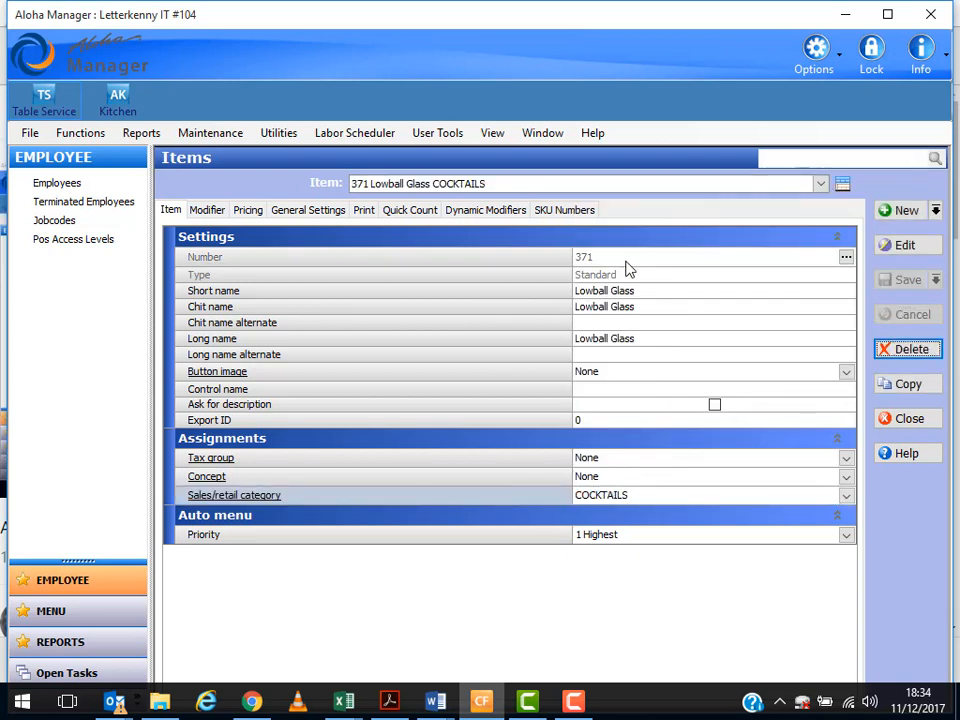
Create a new item 372 with the short name Cocktail Glass
{"action": "left_click", "coordinate": [916, 213]}
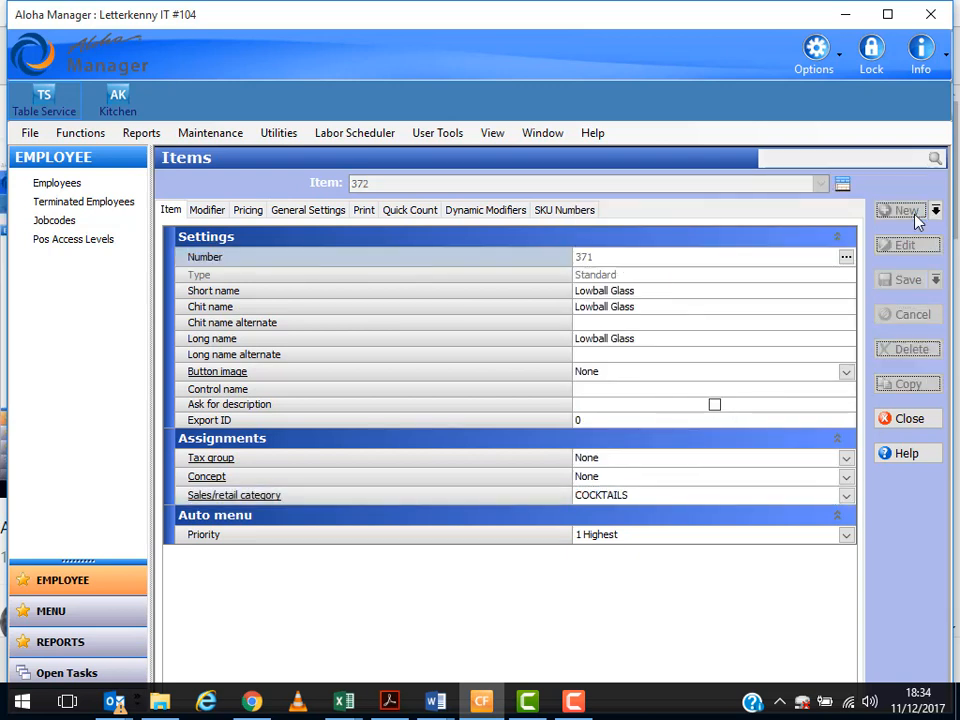
{"action": "left_click", "coordinate": [617, 281]}
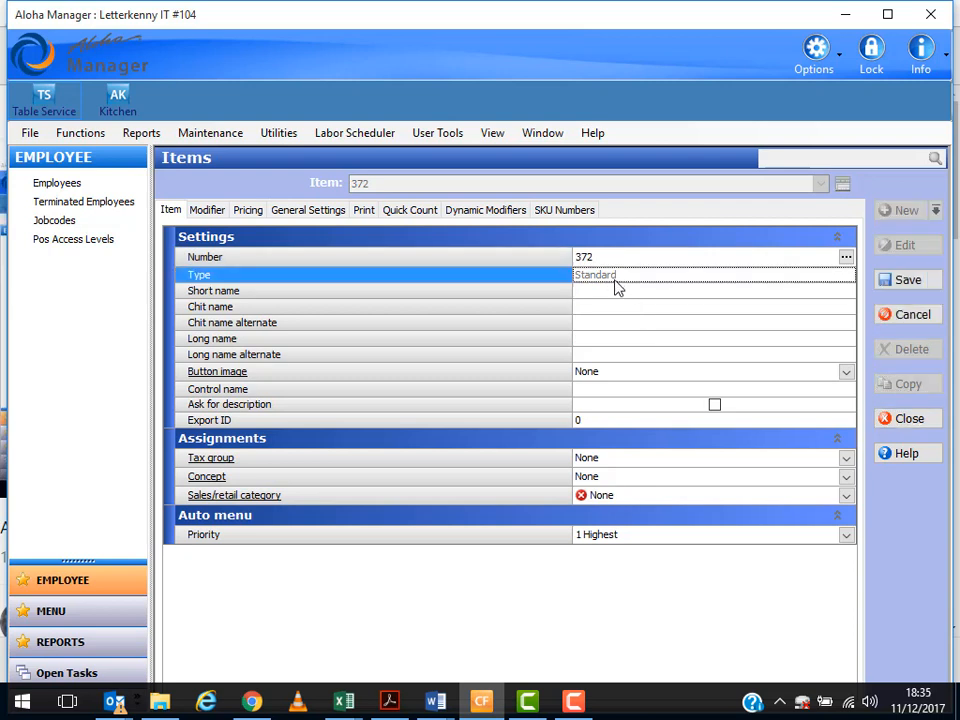
{"action": "left_click", "coordinate": [614, 293]}
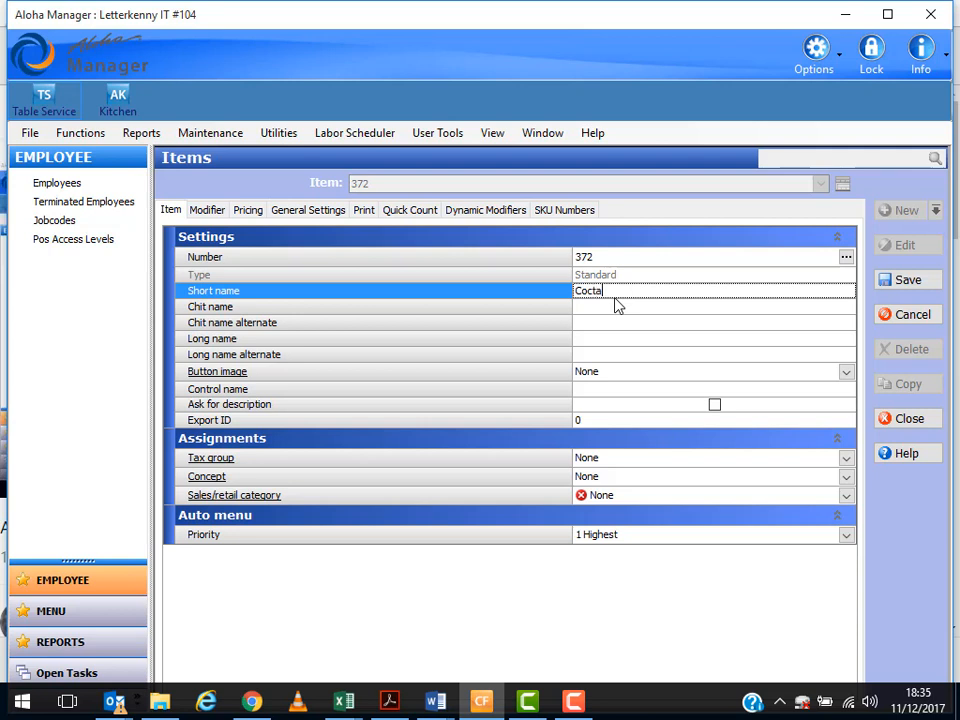
{"action": "type", "text": "Coctail Glass"}
{"action": "left_click", "coordinate": [593, 290]}
{"action": "type", "text": "k"}
{"action": "left_click", "coordinate": [686, 356]}
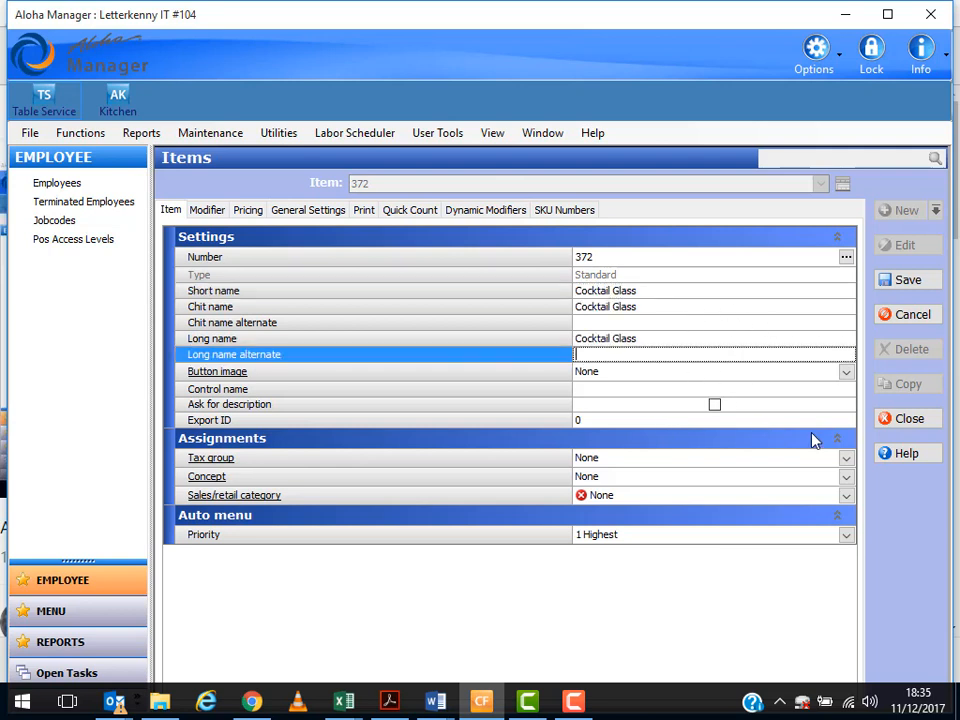
Assign the Cocktail Glass item to the COCKTAILS sales category, save it and close the item records
{"action": "left_click", "coordinate": [848, 496]}
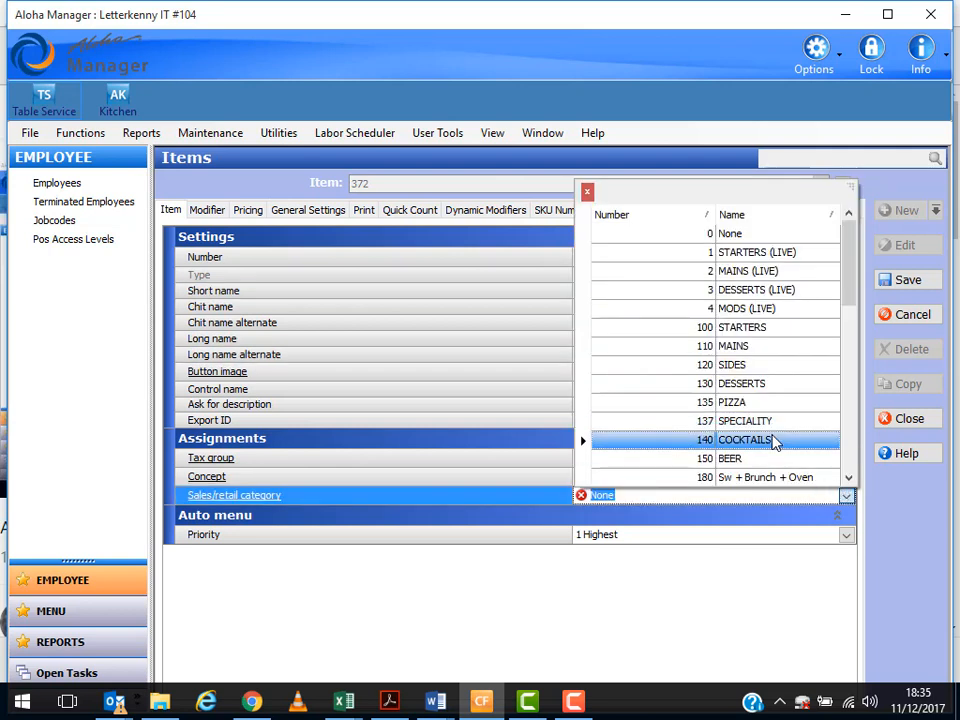
{"action": "left_click", "coordinate": [776, 441]}
{"action": "left_click", "coordinate": [934, 280]}
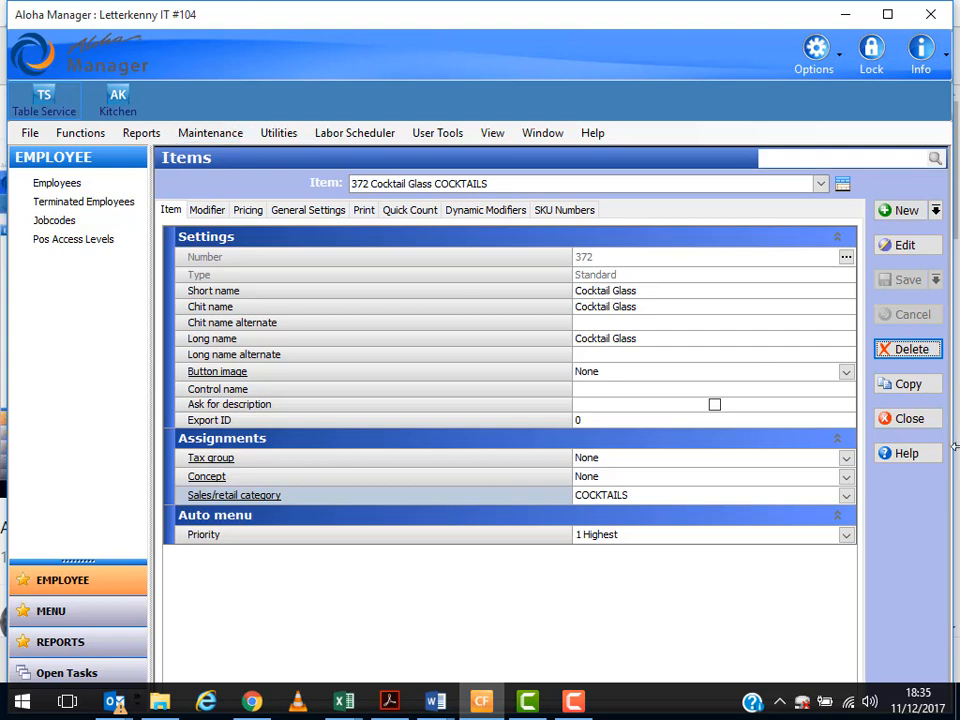
{"action": "left_click", "coordinate": [903, 419]}
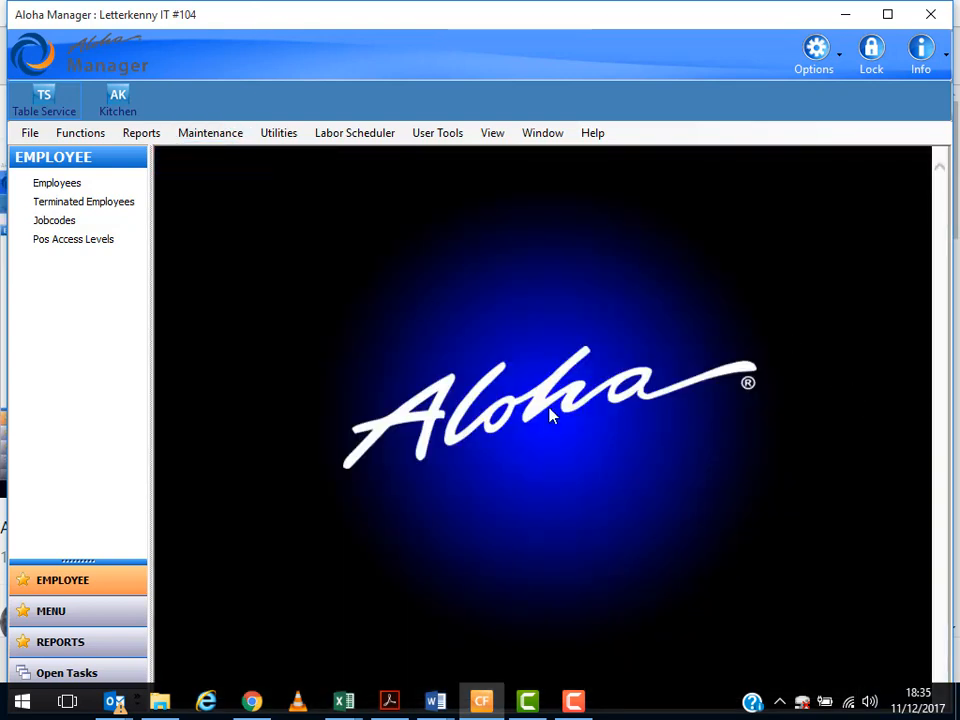
Open the 16000 Meat Temp modifier group and examine how its modifier items are laid out
{"action": "left_click", "coordinate": [226, 140]}
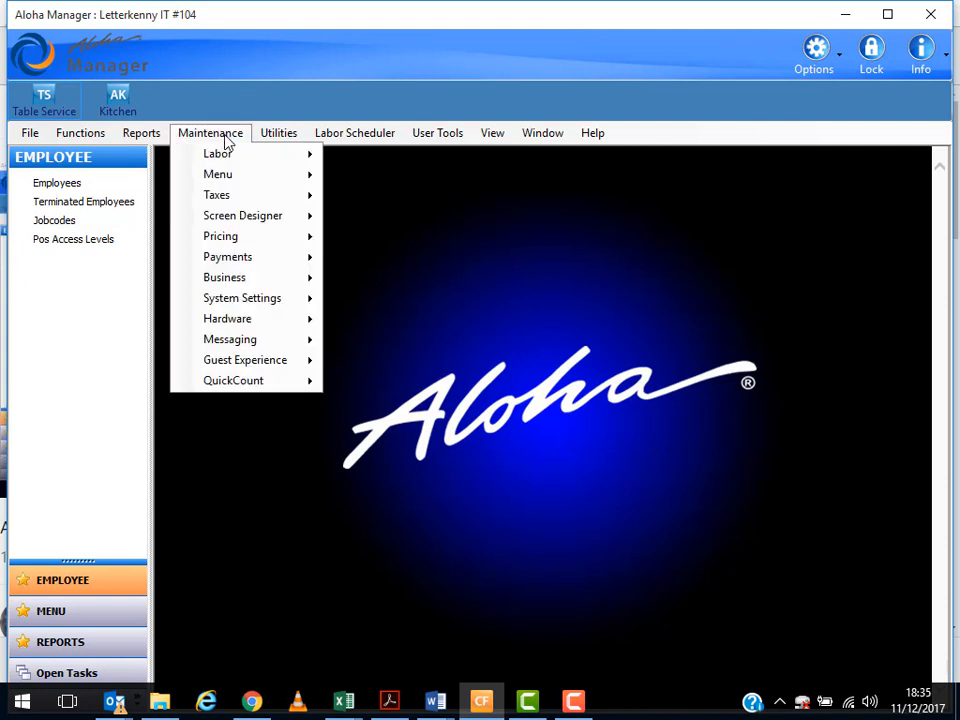
{"action": "mouse_move", "coordinate": [231, 186]}
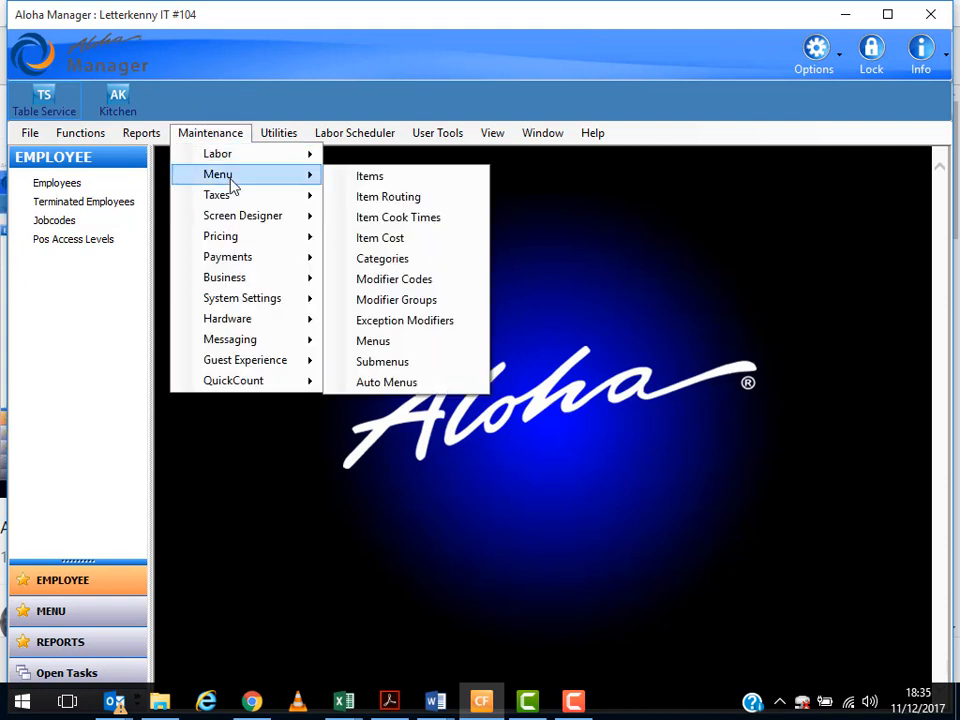
{"action": "left_click", "coordinate": [427, 302]}
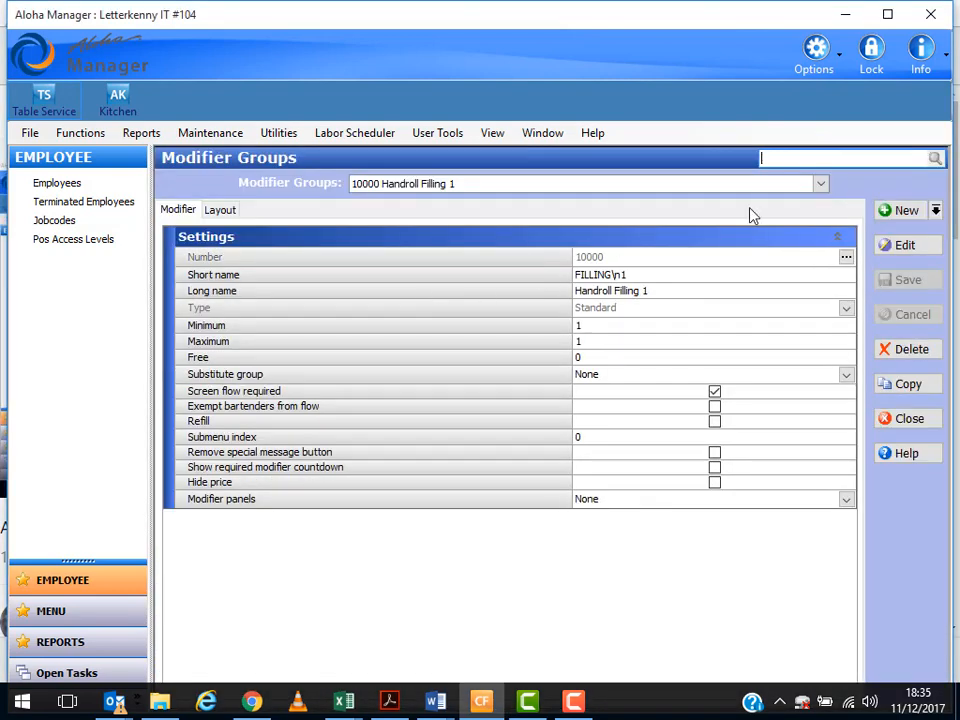
{"action": "left_click", "coordinate": [820, 184]}
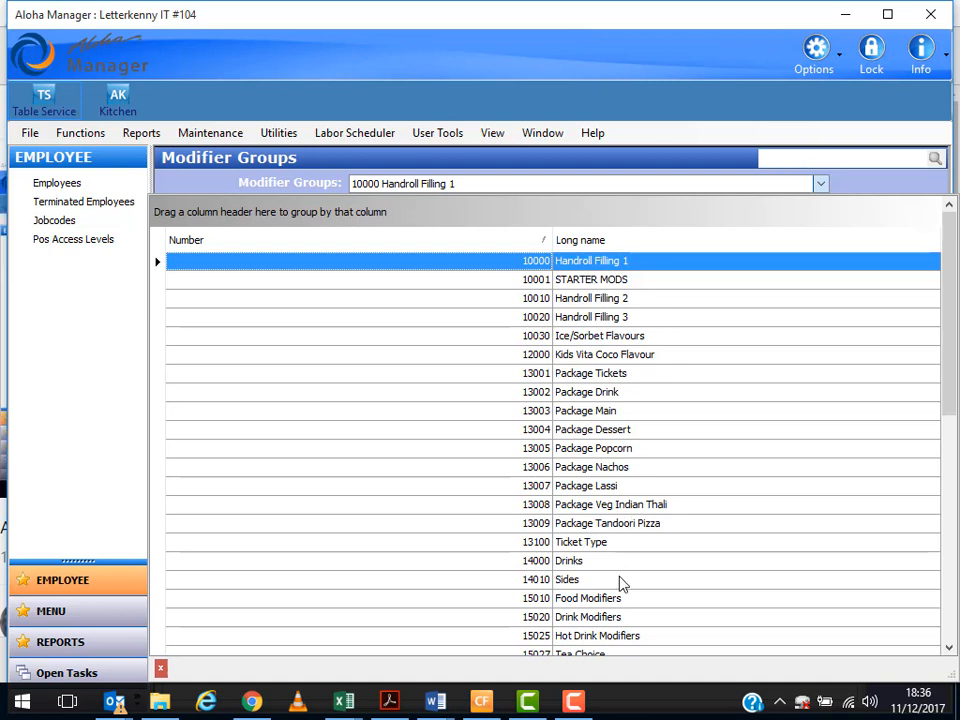
{"action": "scroll", "coordinate": [621, 584], "scroll_direction": "down", "scroll_amount": 1}
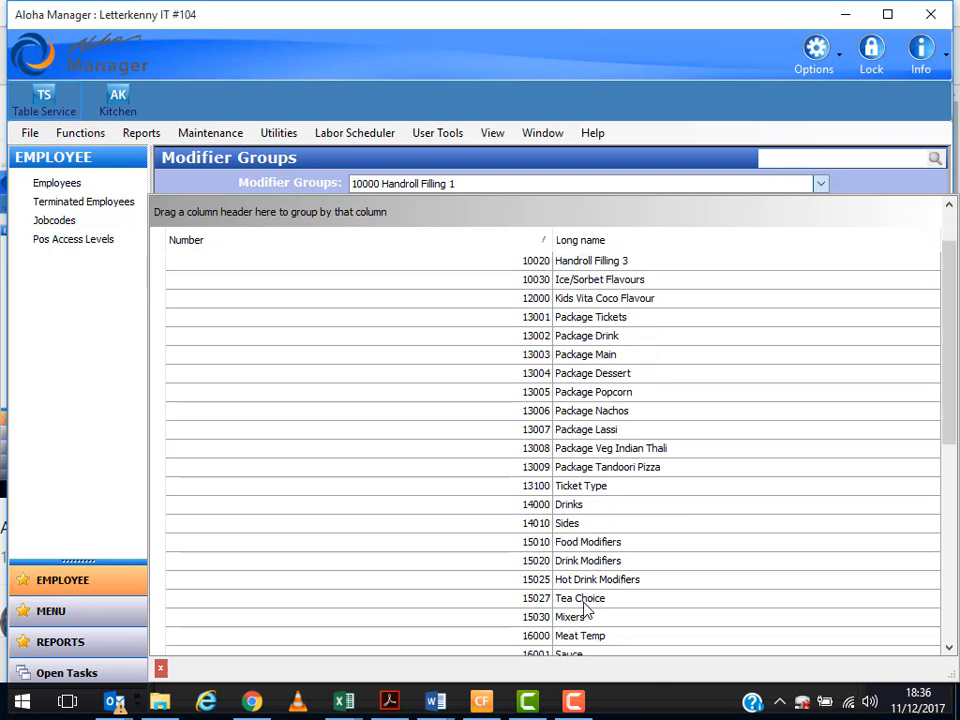
{"action": "double_click", "coordinate": [595, 638]}
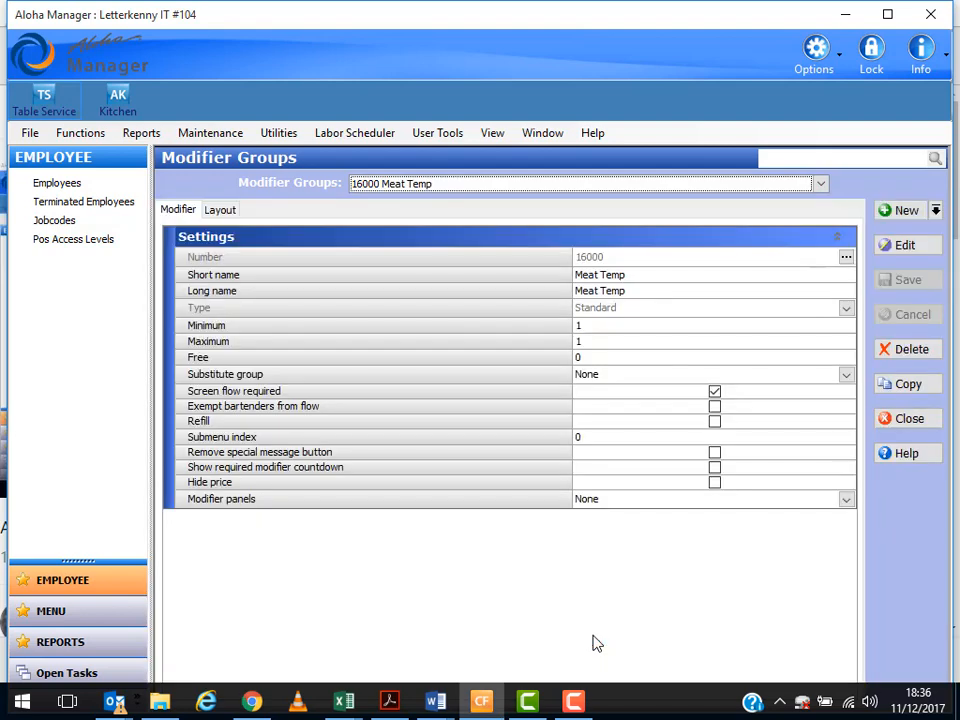
{"action": "left_click", "coordinate": [228, 213]}
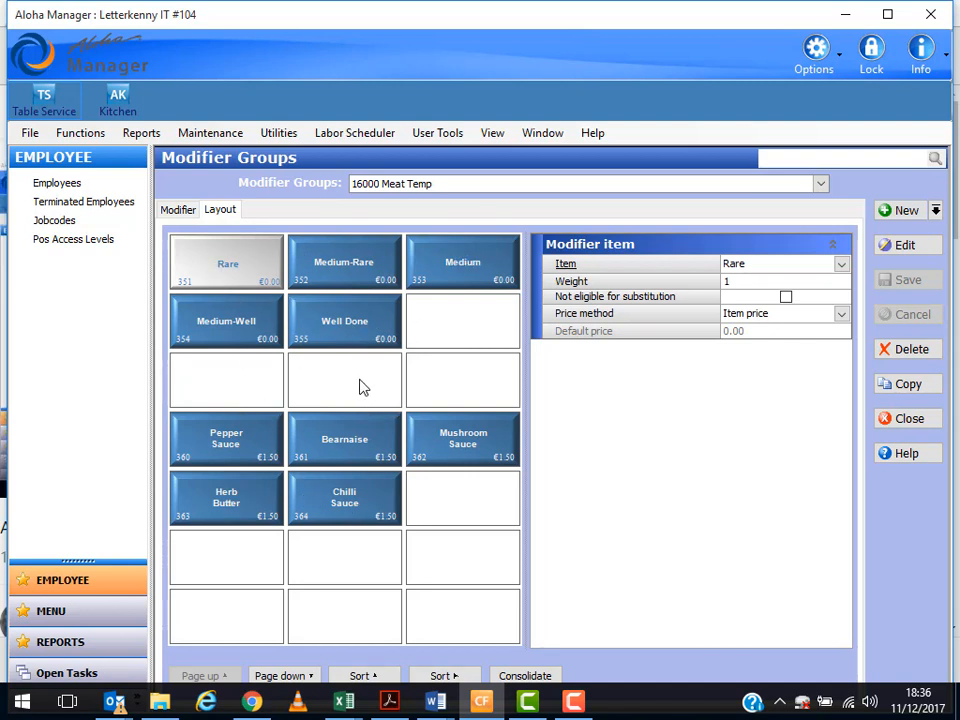
Create modifier group 16002 with the short name Glass Type and the long name Glass Type Mocktails
{"action": "left_click", "coordinate": [188, 212]}
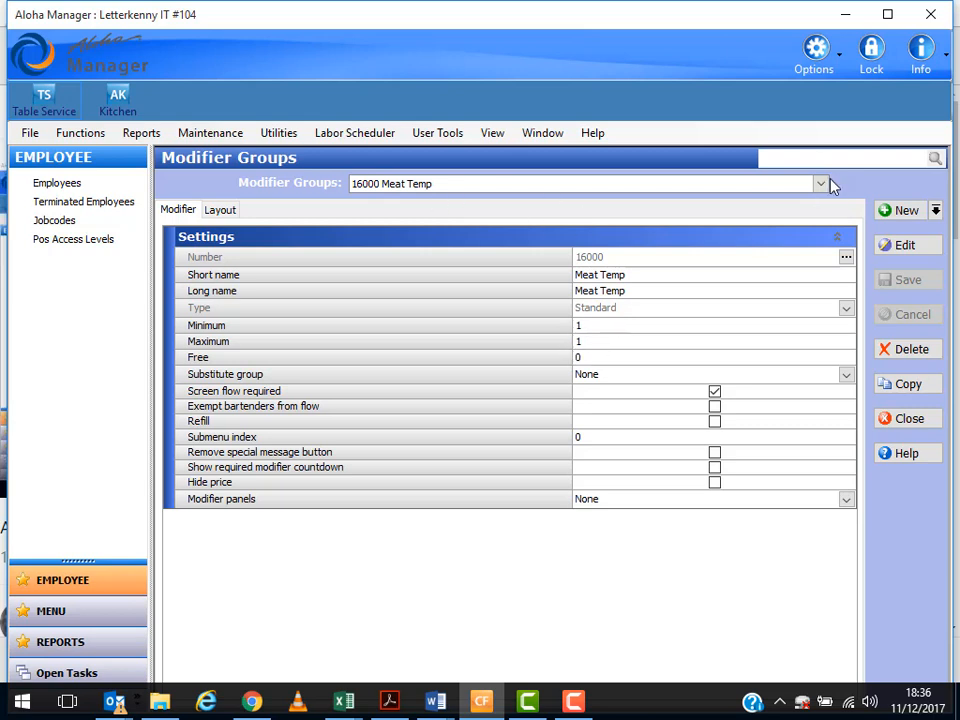
{"action": "left_click", "coordinate": [898, 212]}
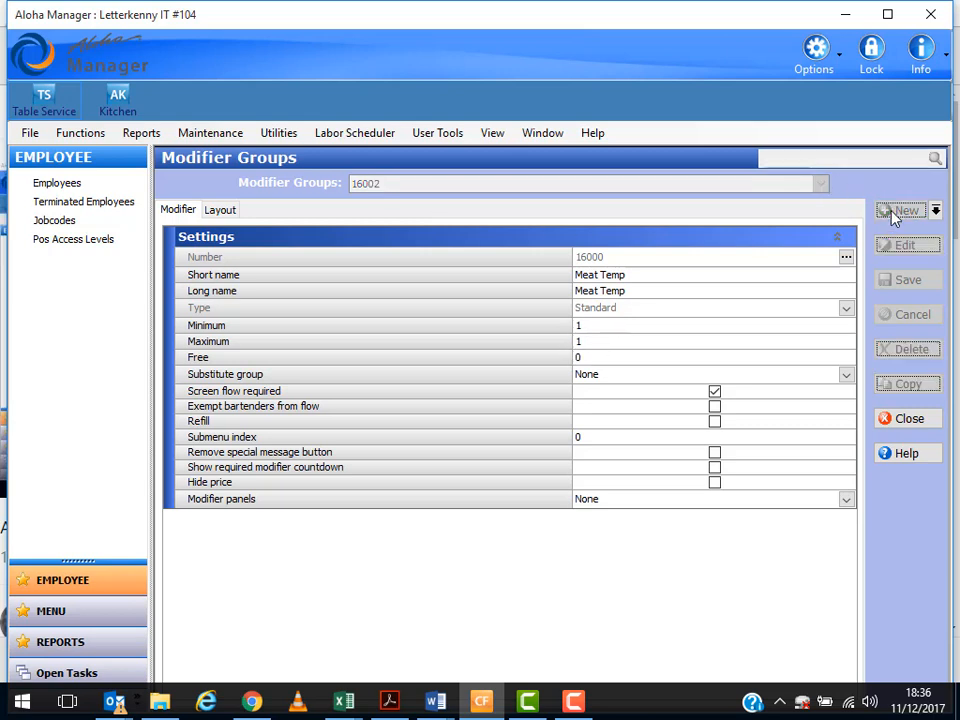
{"action": "left_click", "coordinate": [584, 275]}
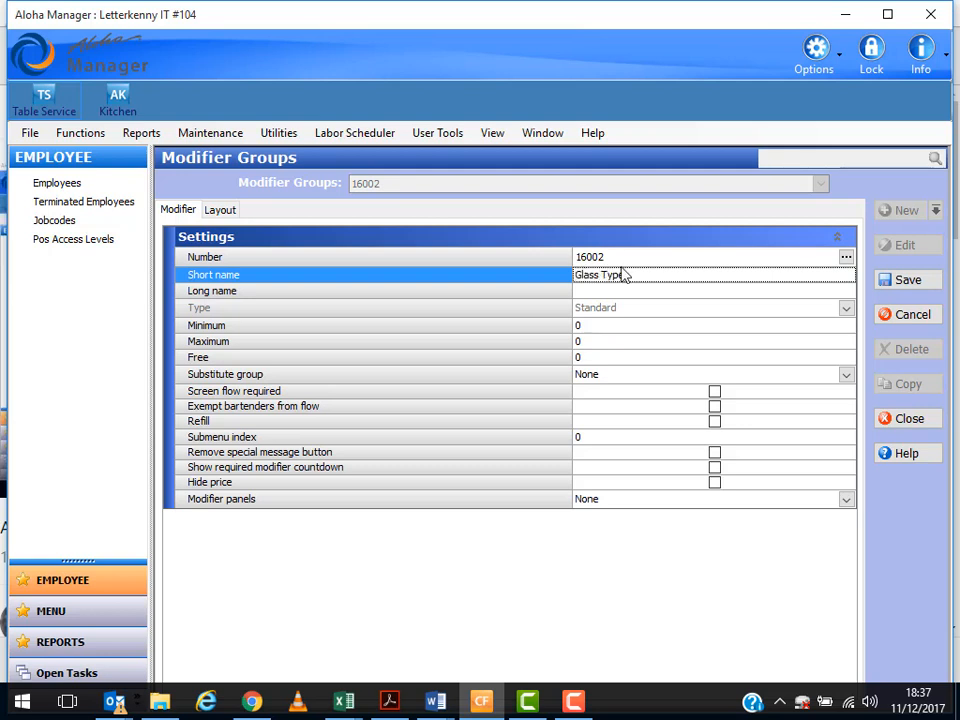
{"action": "left_click", "coordinate": [620, 295]}
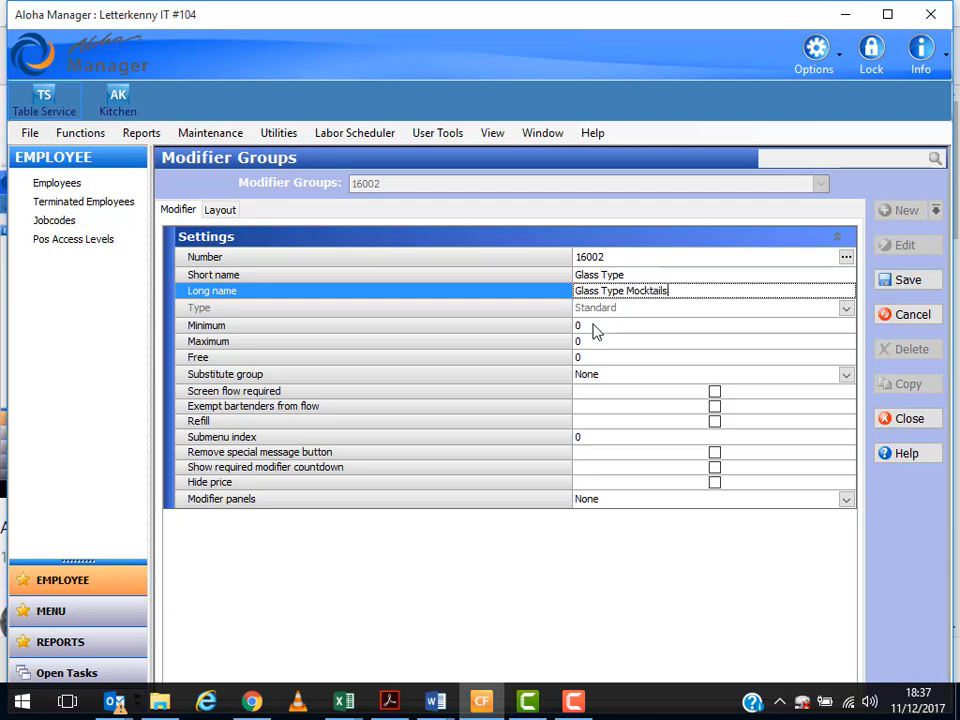
Set the group's minimum and maximum to 1 and make screen flow required
{"action": "left_click", "coordinate": [610, 327]}
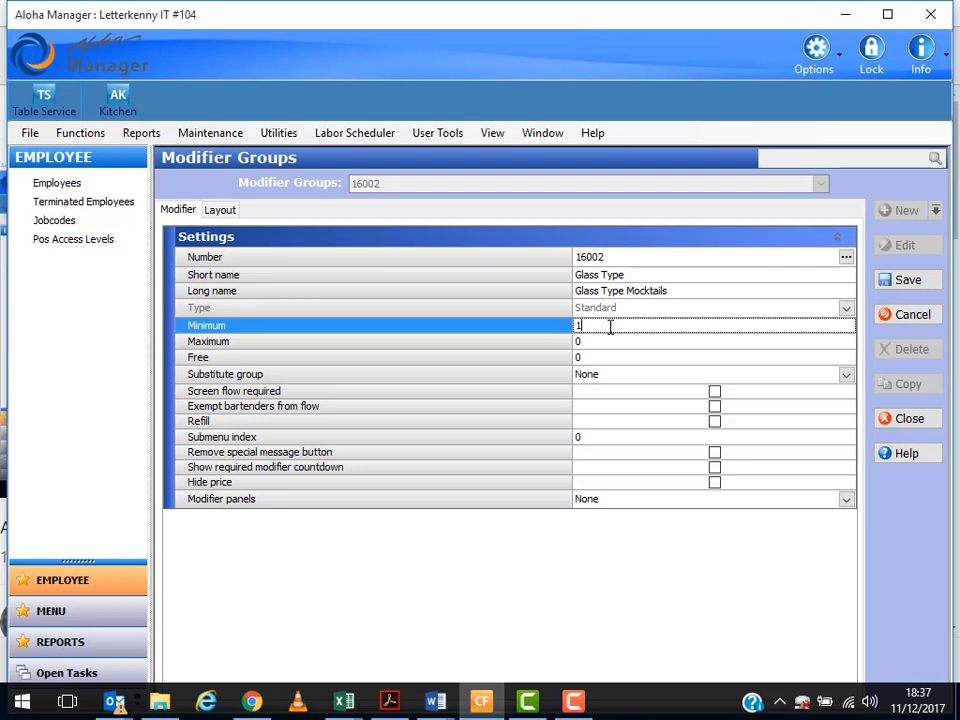
{"action": "left_click", "coordinate": [596, 342]}
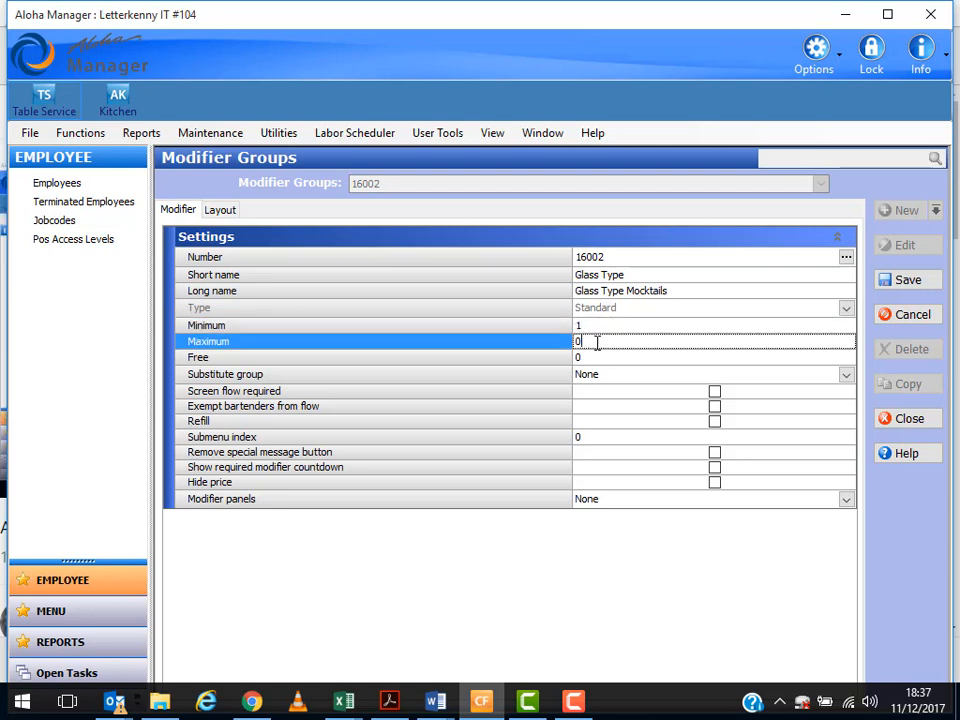
{"action": "type", "text": "1"}
{"action": "left_click", "coordinate": [715, 393]}
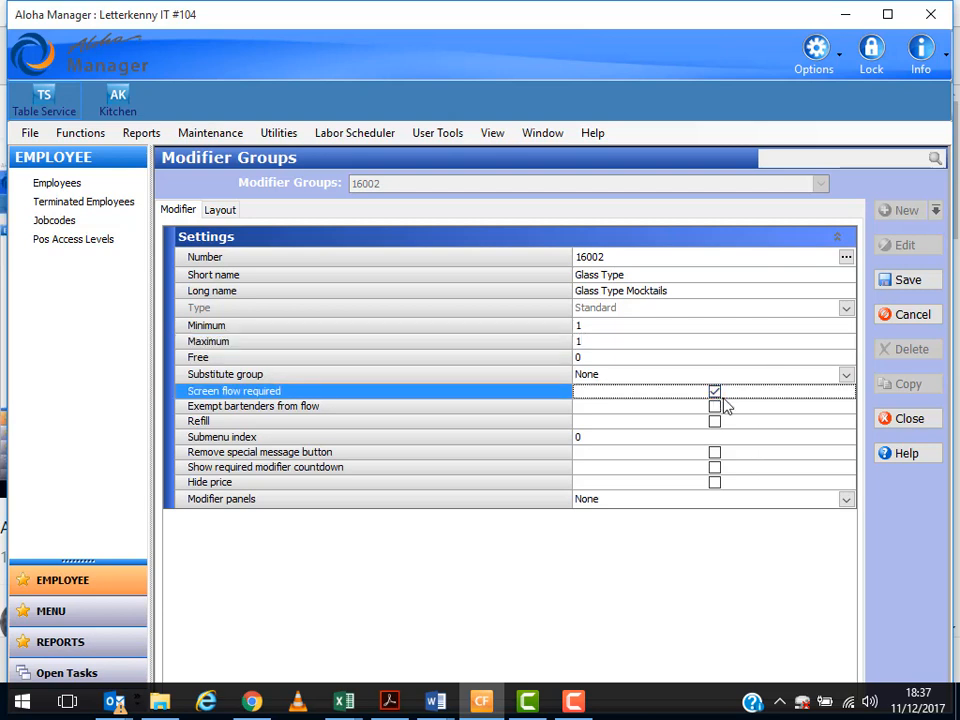
Assign item 370 Highball Glass to the first slot in the top row of the group's layout
{"action": "left_click", "coordinate": [219, 210]}
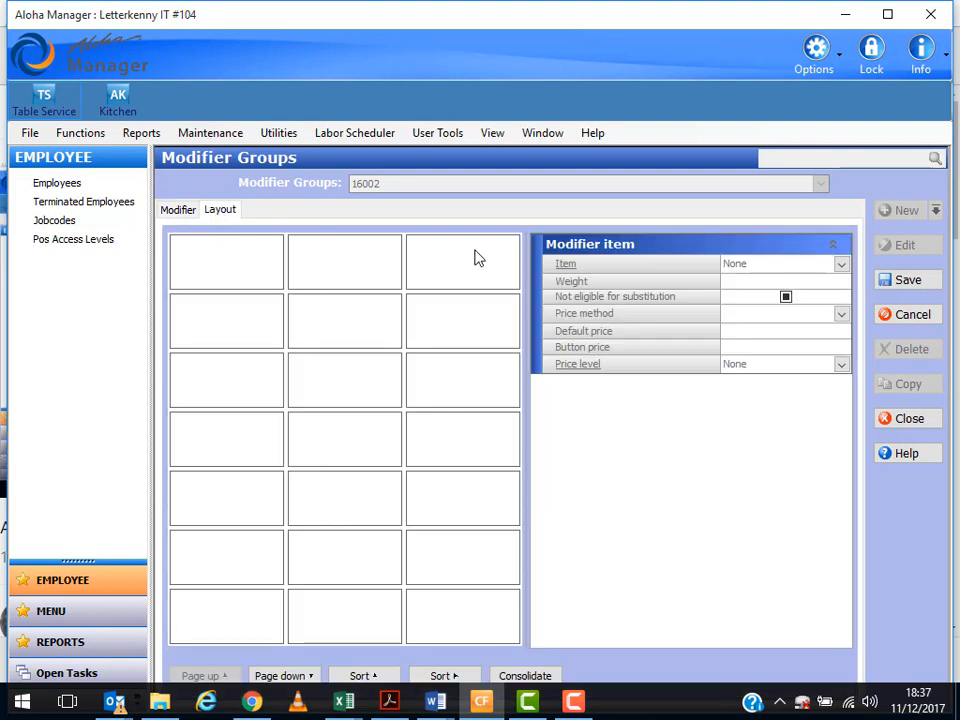
{"action": "left_click", "coordinate": [216, 274]}
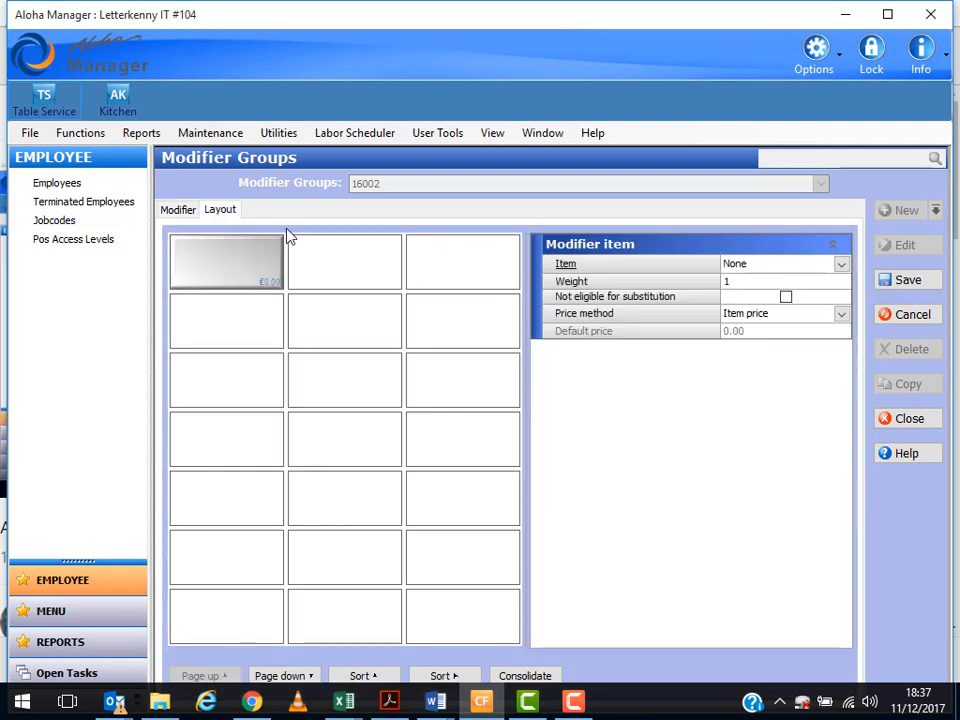
{"action": "left_click", "coordinate": [841, 266]}
{"action": "scroll", "coordinate": [793, 421], "scroll_direction": "down", "scroll_amount": 7}
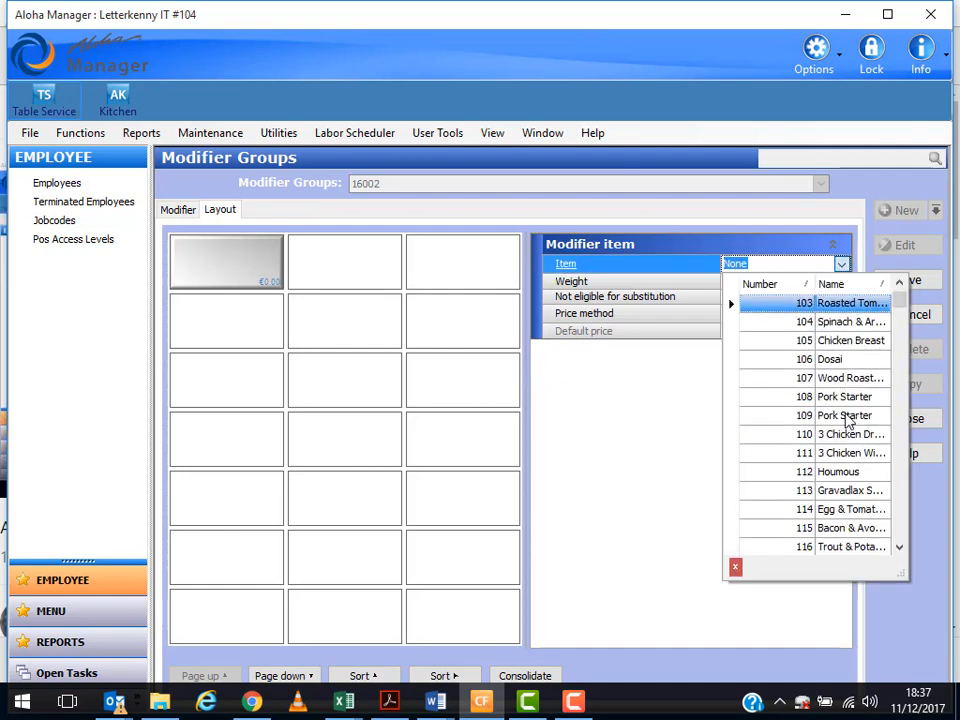
{"action": "scroll", "coordinate": [847, 420], "scroll_direction": "down", "scroll_amount": 10}
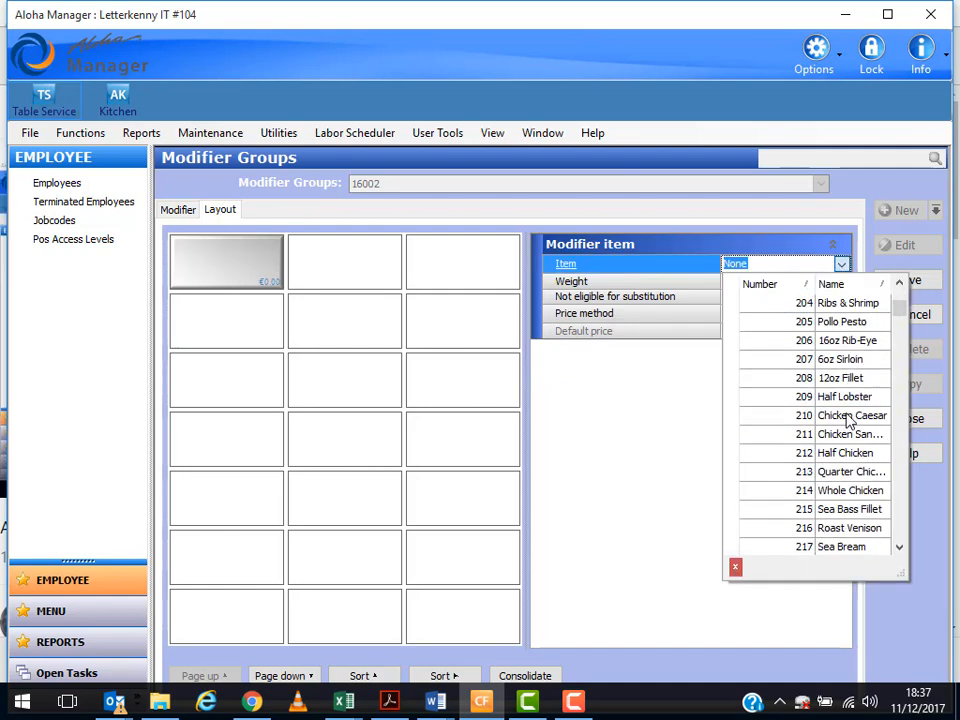
{"action": "scroll", "coordinate": [847, 420], "scroll_direction": "down", "scroll_amount": 5}
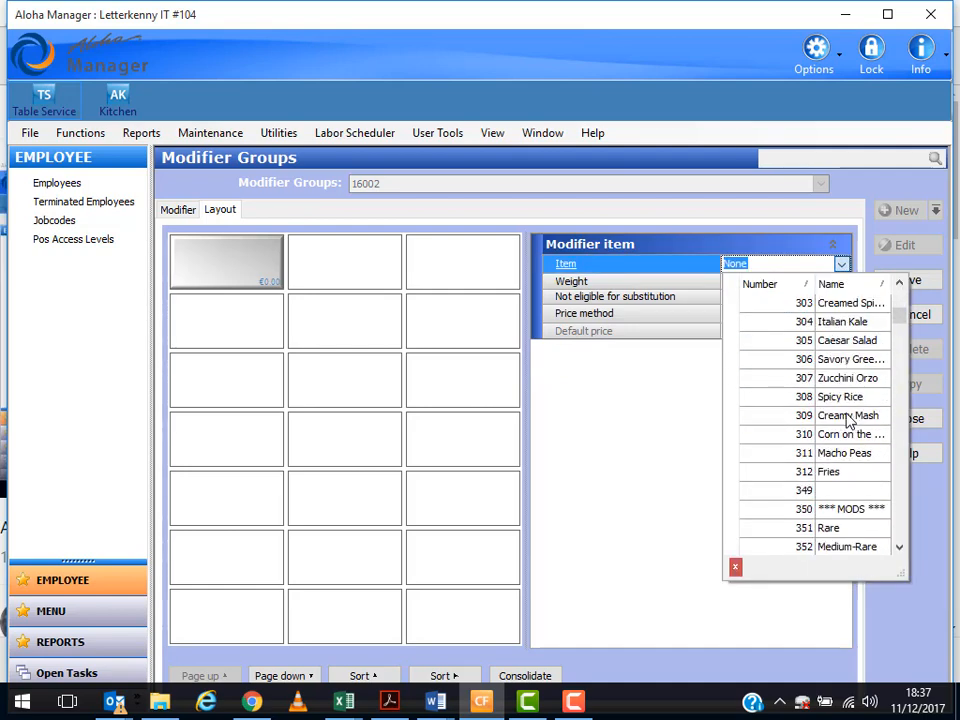
{"action": "scroll", "coordinate": [847, 420], "scroll_direction": "down", "scroll_amount": 3}
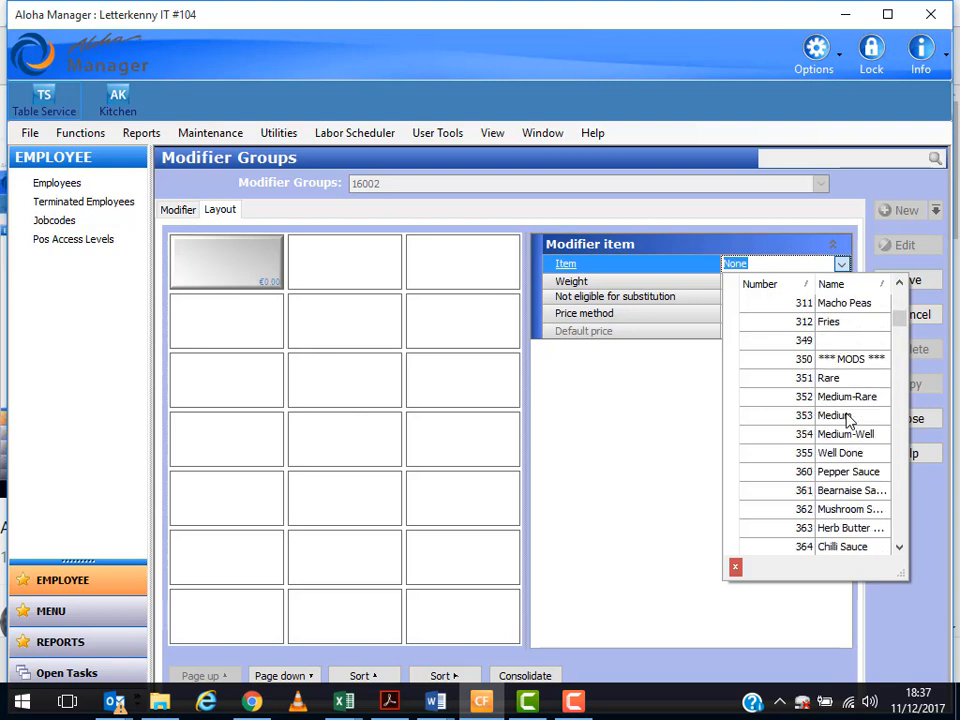
{"action": "left_click", "coordinate": [848, 528]}
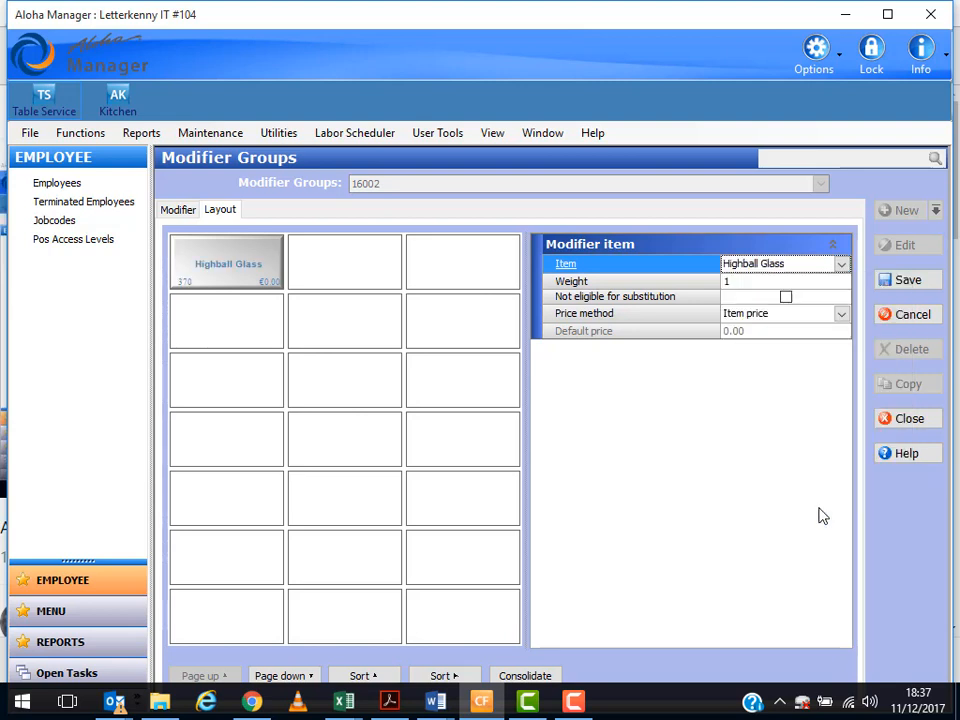
Assign item 371 Lowball Glass to the second slot in the top row of the layout
{"action": "left_click", "coordinate": [339, 261]}
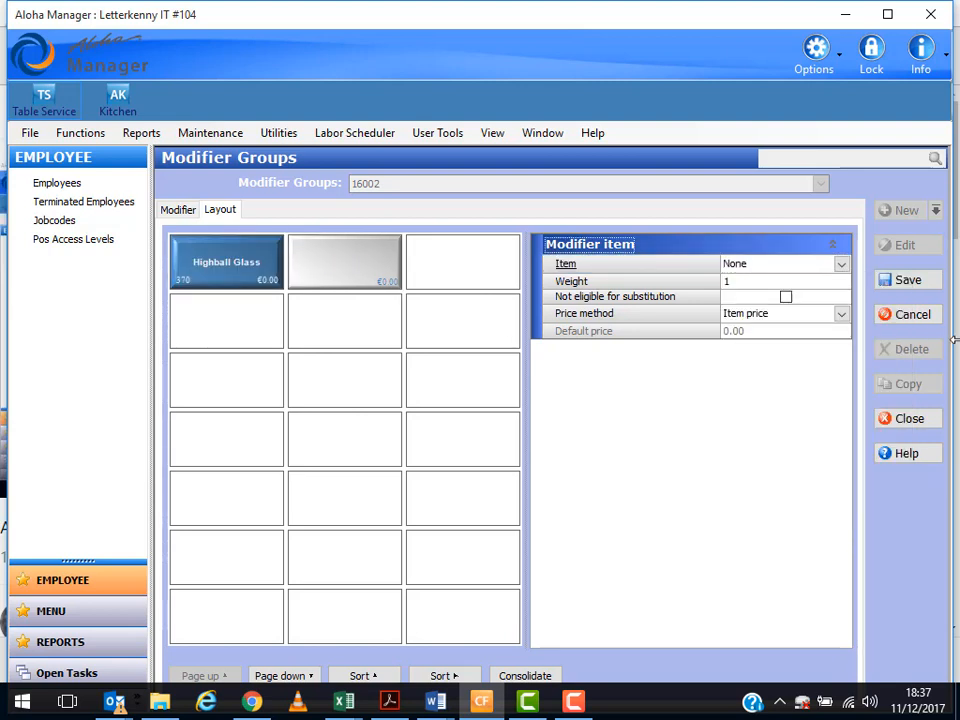
{"action": "left_click", "coordinate": [841, 264]}
{"action": "scroll", "coordinate": [820, 530], "scroll_direction": "down", "scroll_amount": 2}
{"action": "scroll", "coordinate": [838, 530], "scroll_direction": "down", "scroll_amount": 13}
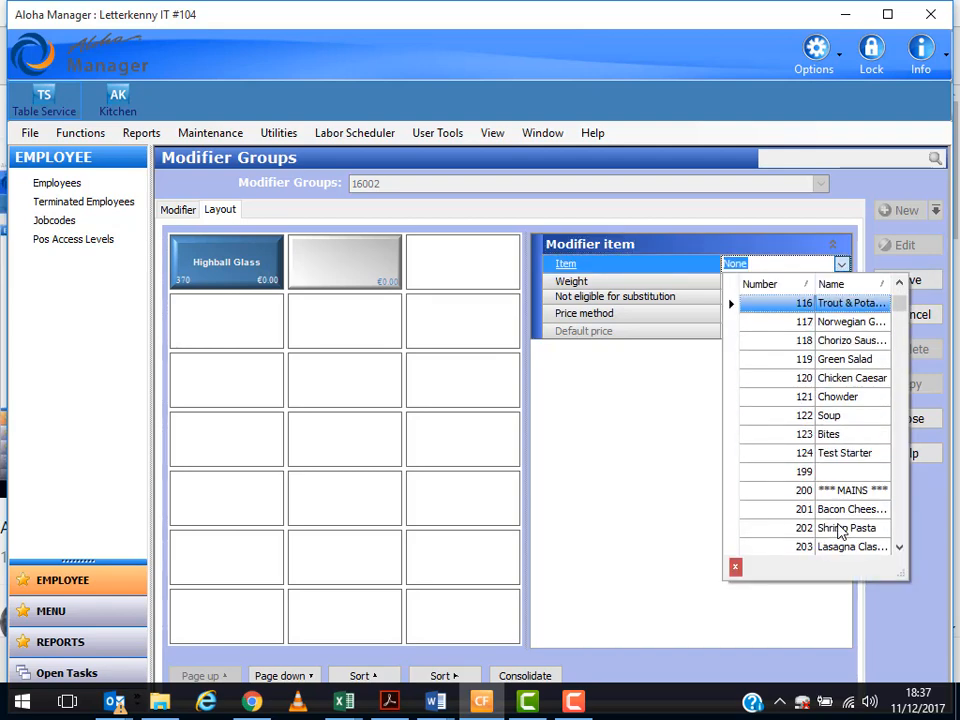
{"action": "scroll", "coordinate": [838, 530], "scroll_direction": "down", "scroll_amount": 7}
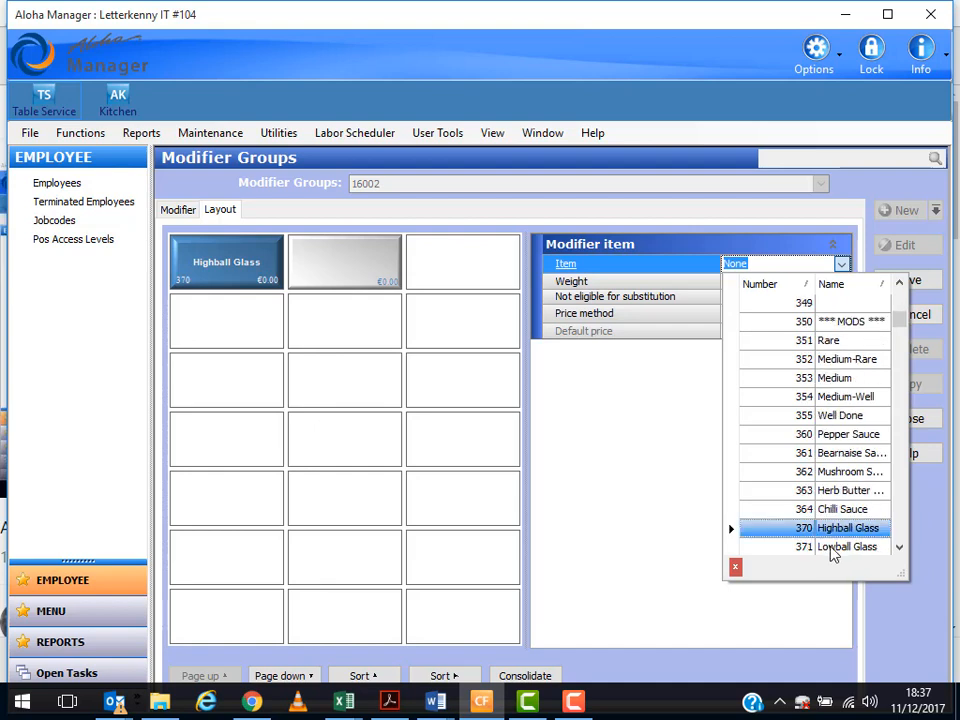
{"action": "left_click", "coordinate": [838, 547]}
Assign item 372 Cocktail Glass to the third slot in the layout's top row, and save and close the modifier group
{"action": "left_click", "coordinate": [444, 273]}
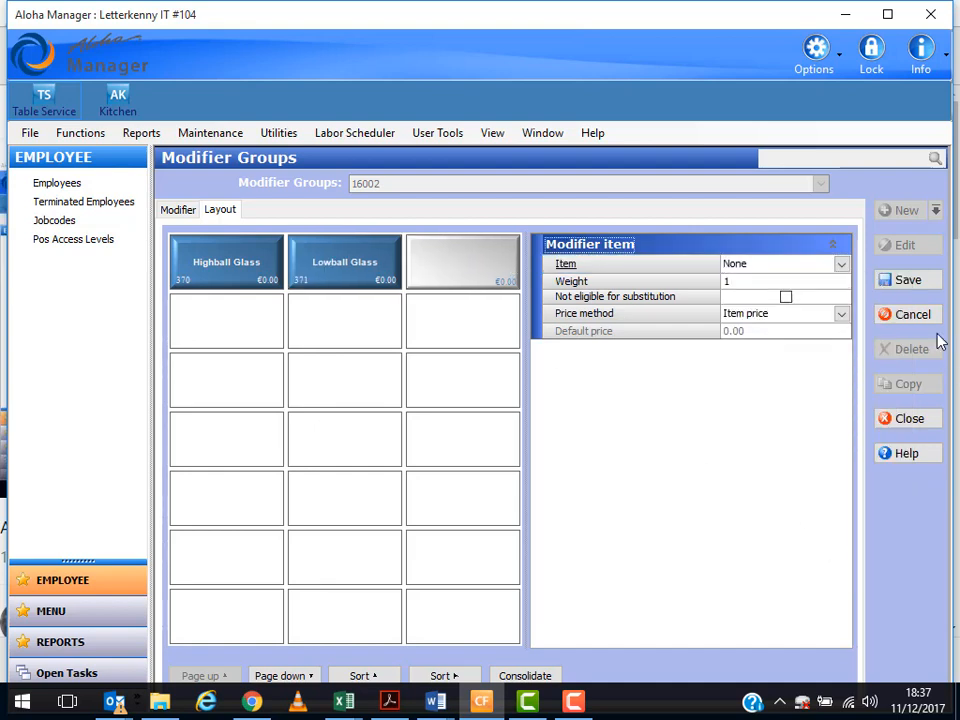
{"action": "left_click", "coordinate": [841, 264]}
{"action": "scroll", "coordinate": [790, 410], "scroll_direction": "down", "scroll_amount": 2}
{"action": "scroll", "coordinate": [790, 415], "scroll_direction": "down", "scroll_amount": 13}
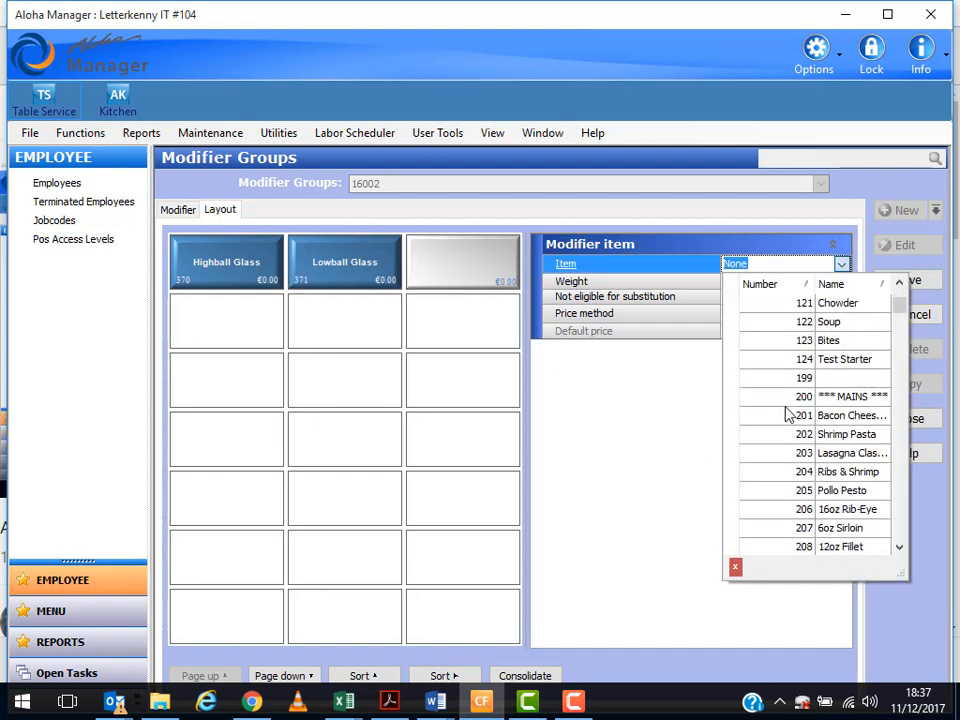
{"action": "scroll", "coordinate": [790, 415], "scroll_direction": "down", "scroll_amount": 8}
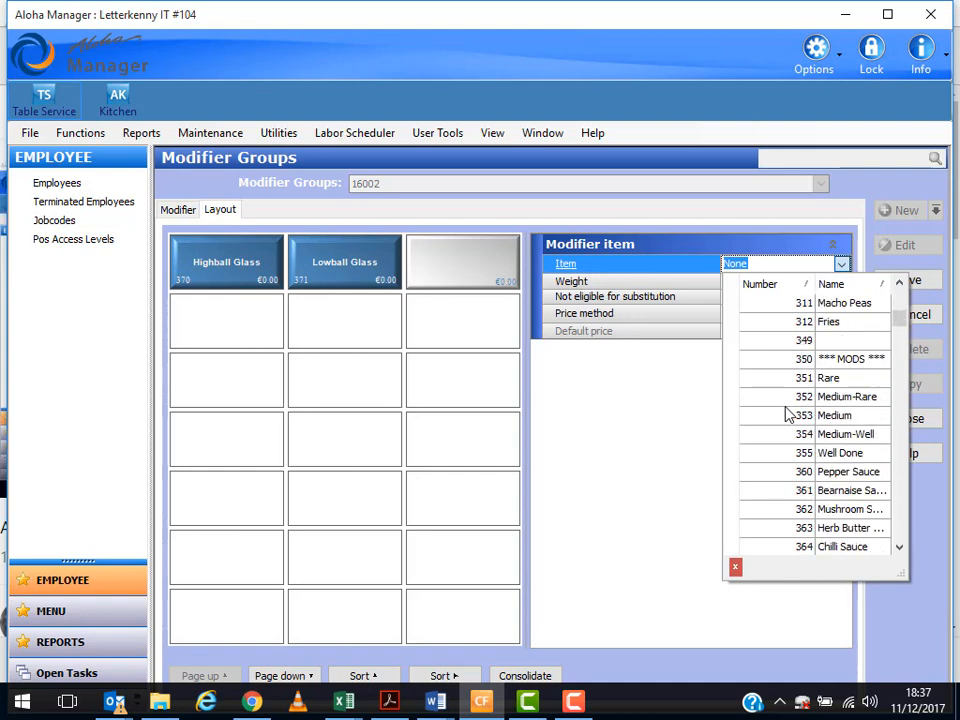
{"action": "left_click", "coordinate": [840, 471]}
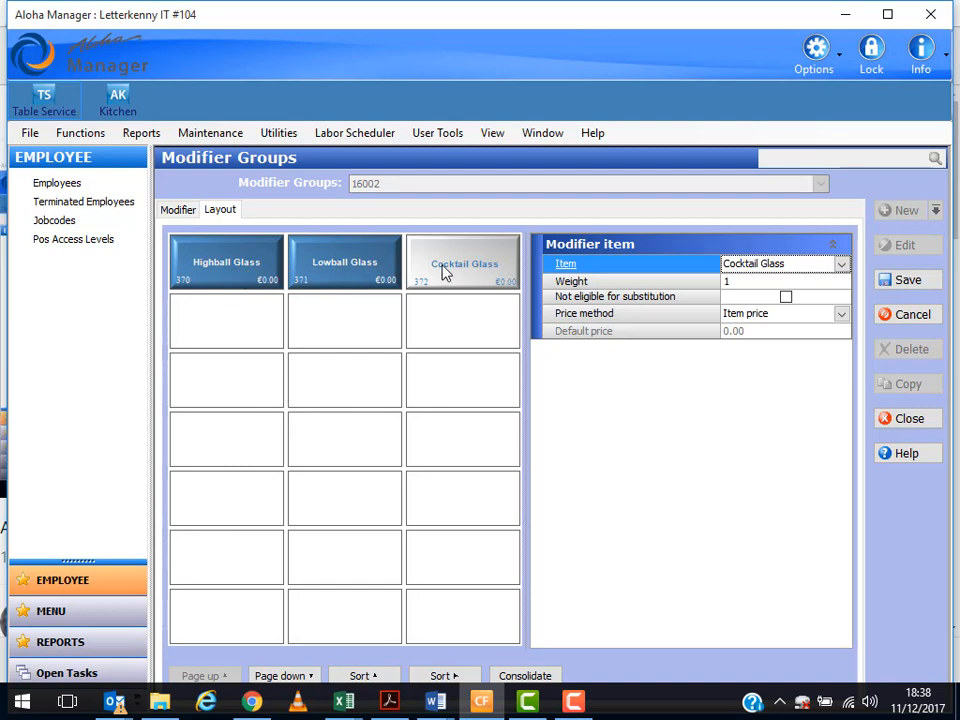
{"action": "left_click", "coordinate": [934, 281]}
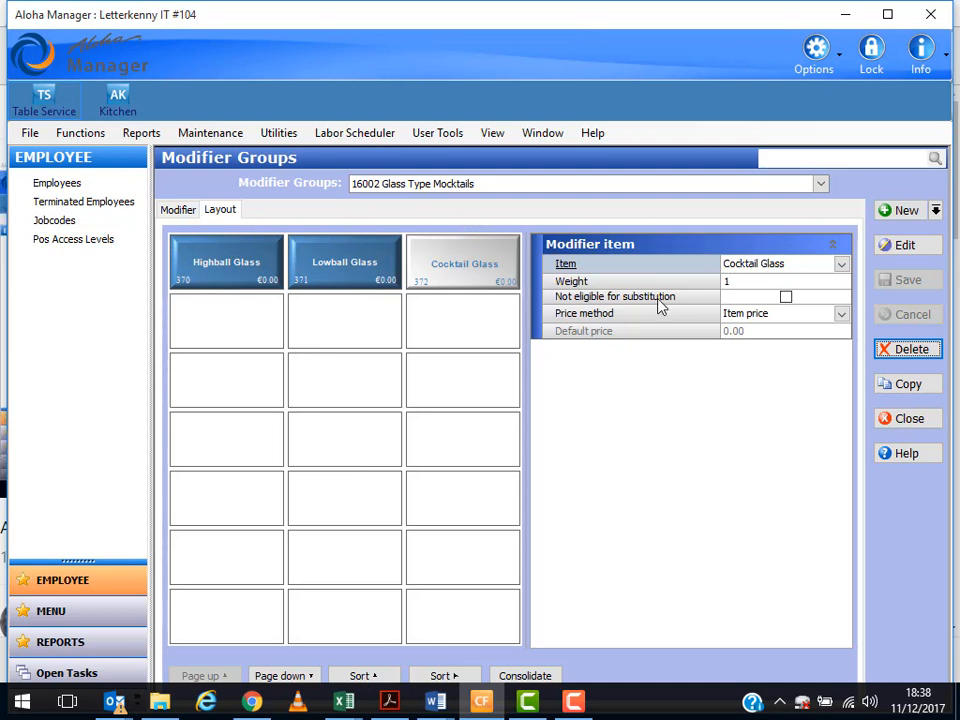
{"action": "left_click", "coordinate": [907, 421]}
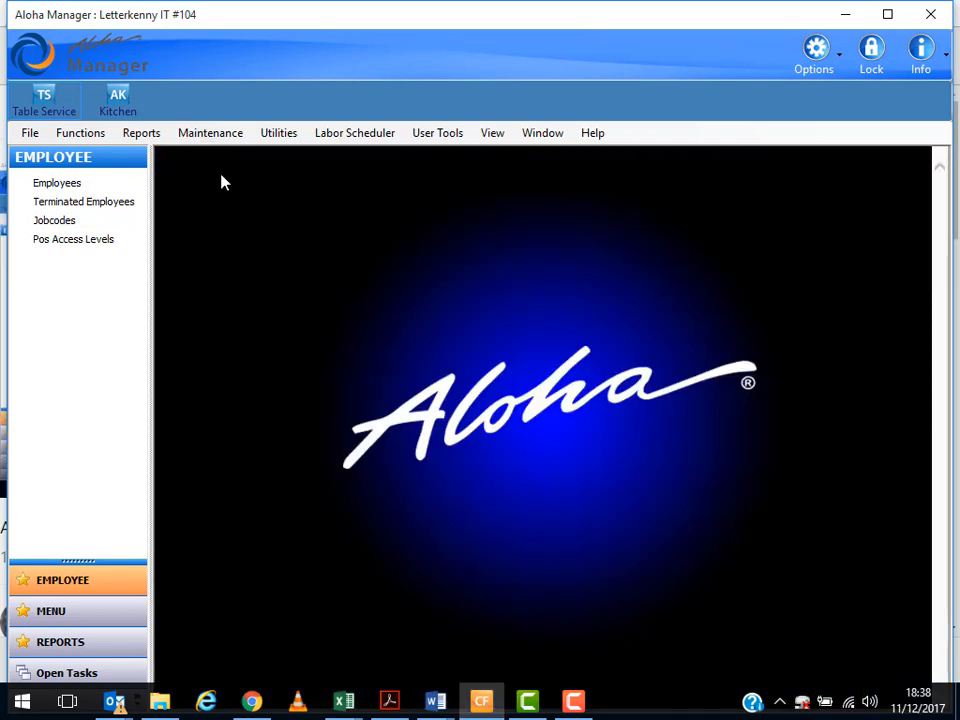
Open the item record of 801 Mocktail White Russian from the full item list
{"action": "left_click", "coordinate": [230, 140]}
{"action": "mouse_move", "coordinate": [236, 178]}
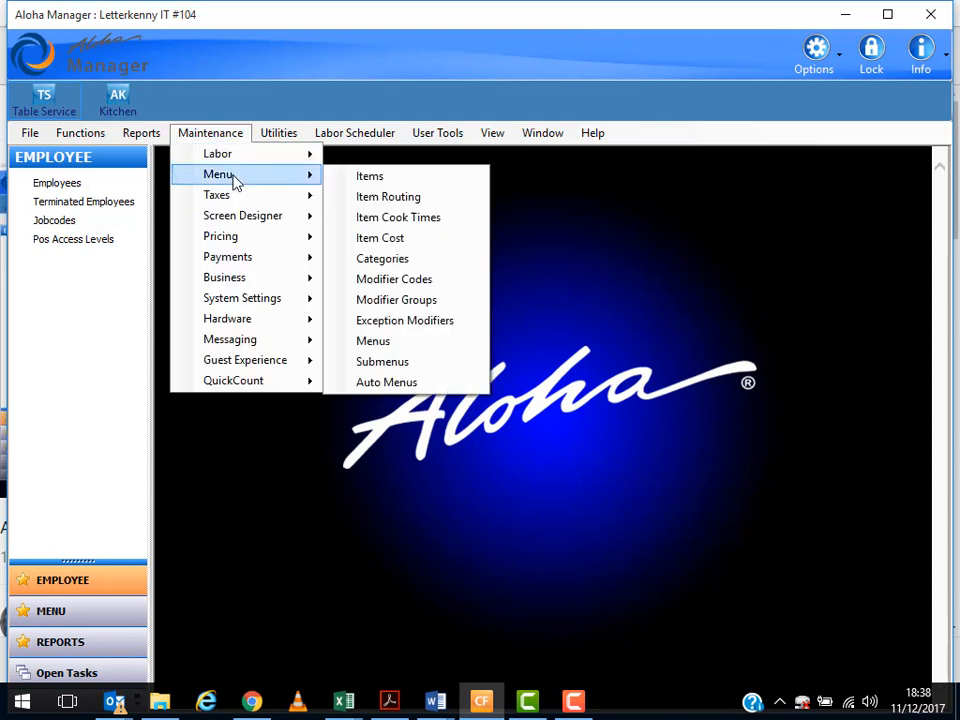
{"action": "left_click", "coordinate": [370, 177]}
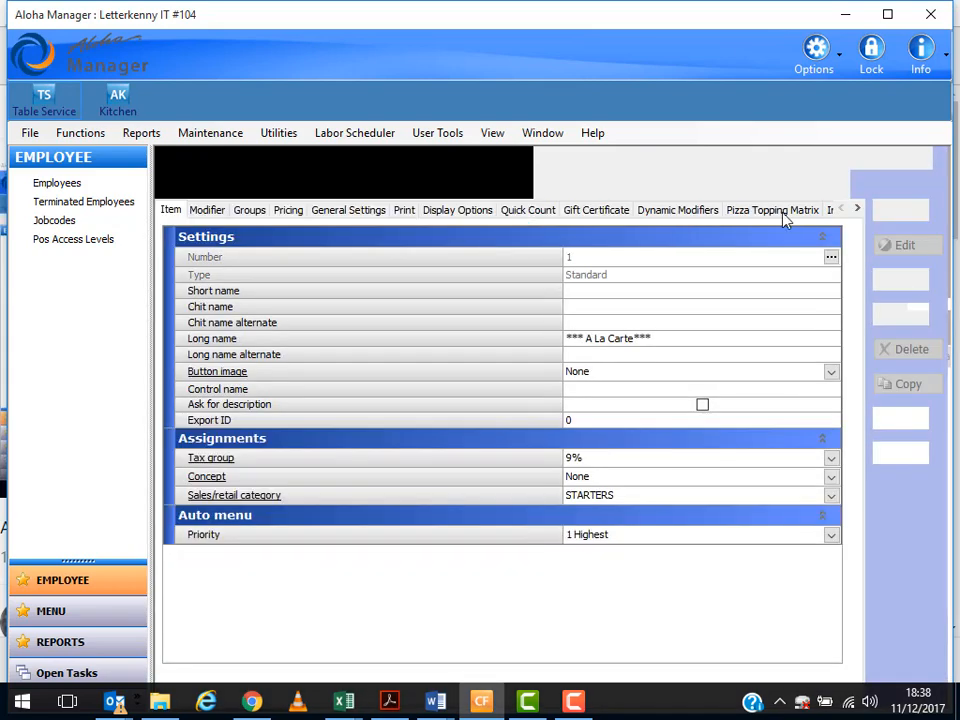
{"action": "left_click", "coordinate": [842, 184]}
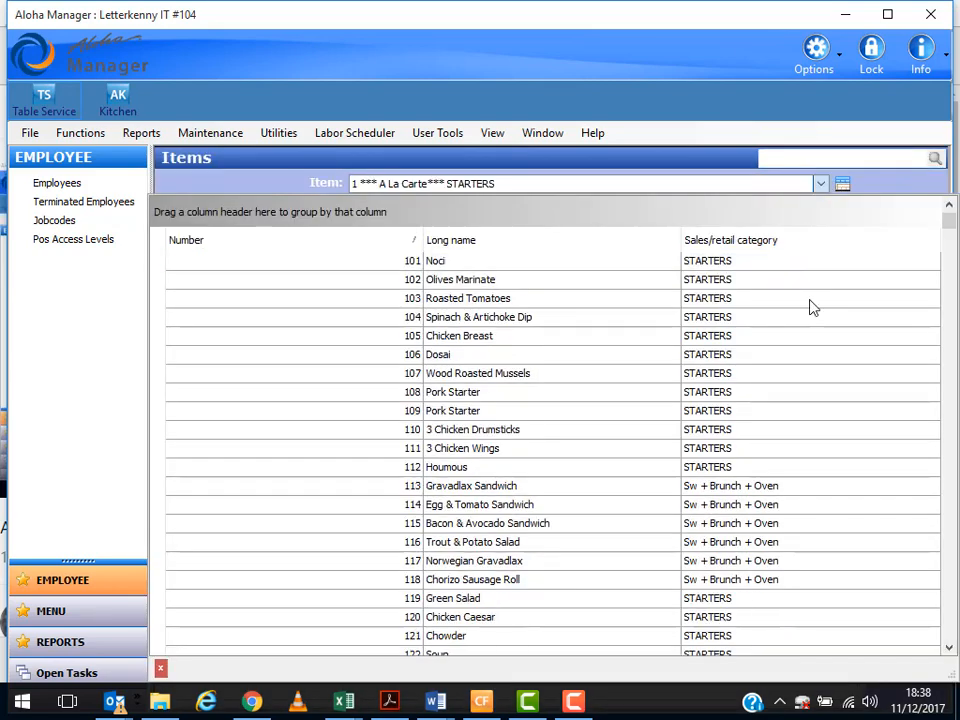
{"action": "scroll", "coordinate": [810, 310], "scroll_direction": "down", "scroll_amount": 20}
{"action": "scroll", "coordinate": [810, 314], "scroll_direction": "down", "scroll_amount": 20}
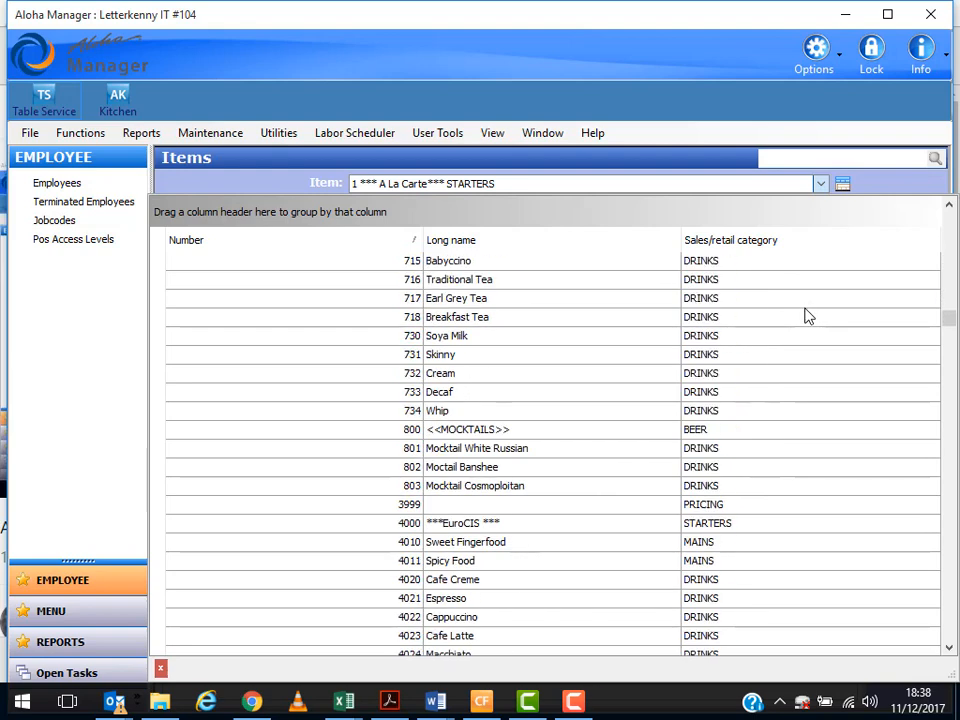
{"action": "double_click", "coordinate": [490, 452]}
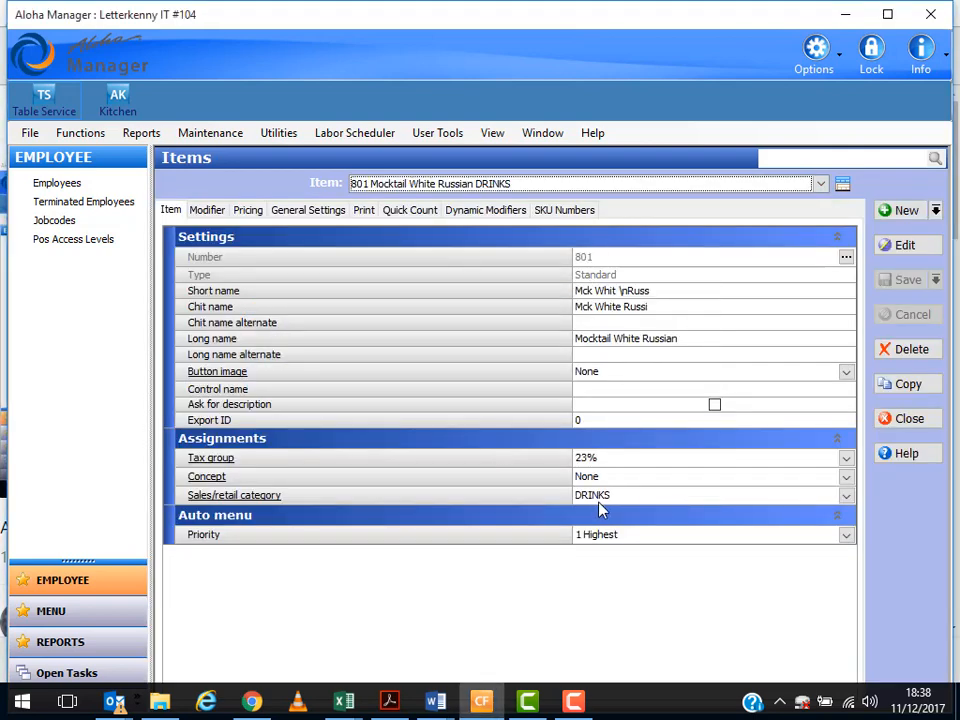
Set Modifier 1 of item 801 Mocktail White Russian to the 16002 Glass Type Mocktails group
{"action": "left_click", "coordinate": [210, 216]}
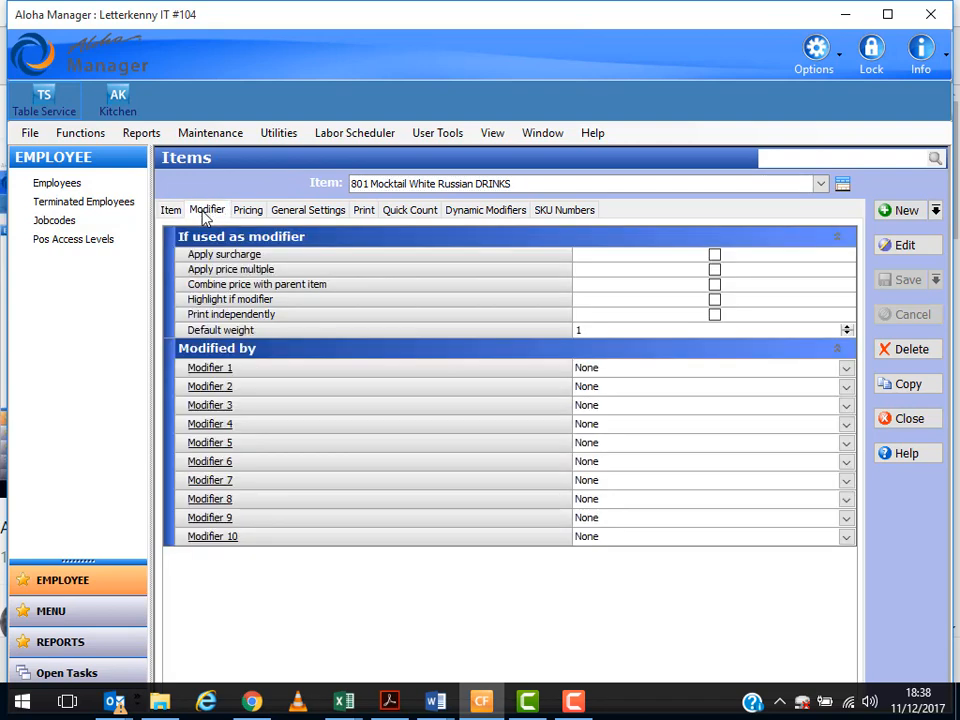
{"action": "left_click", "coordinate": [170, 213]}
{"action": "left_click", "coordinate": [208, 214]}
{"action": "left_click", "coordinate": [846, 369]}
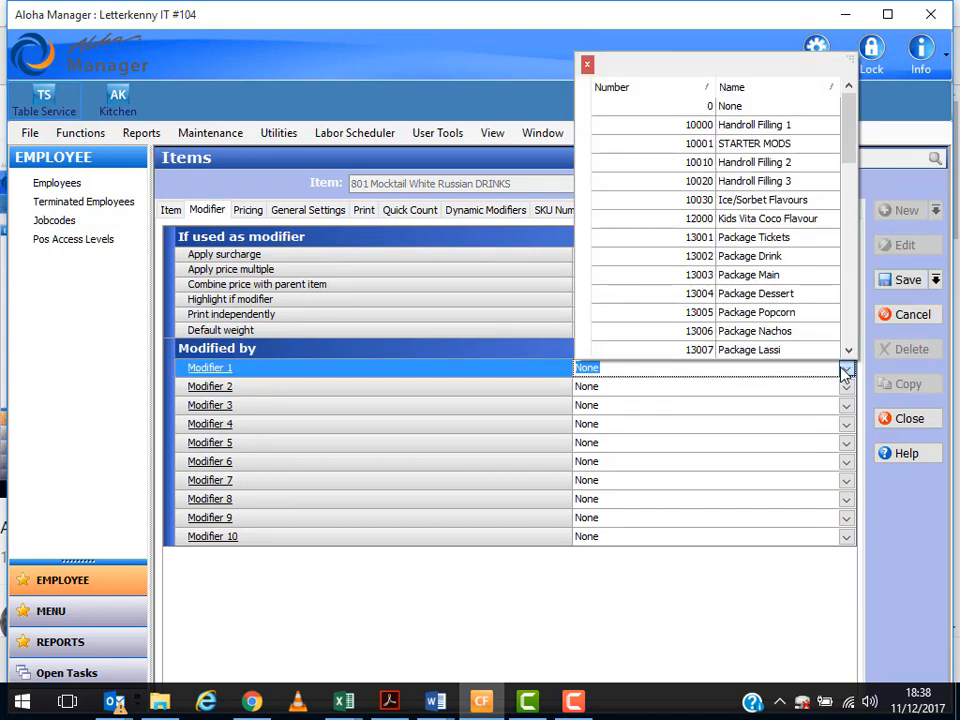
{"action": "left_click", "coordinate": [849, 350]}
{"action": "left_click", "coordinate": [849, 350]}
{"action": "left_click", "coordinate": [849, 350]}
{"action": "left_click", "coordinate": [849, 350]}
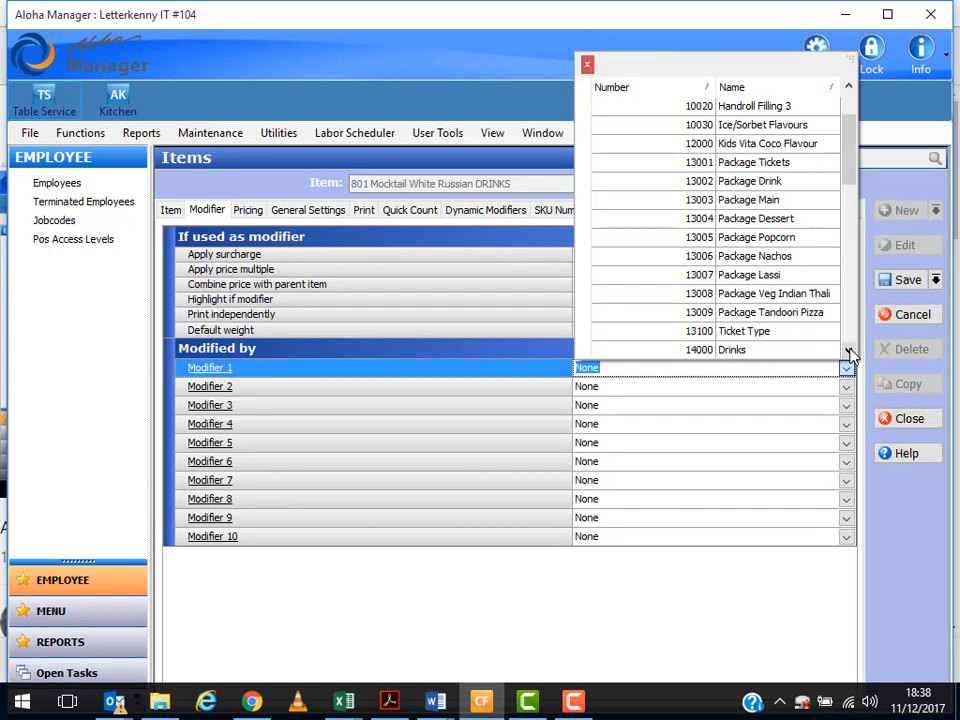
{"action": "left_click", "coordinate": [849, 350]}
{"action": "left_click", "coordinate": [849, 350]}
{"action": "left_click", "coordinate": [849, 350]}
{"action": "left_click", "coordinate": [849, 350]}
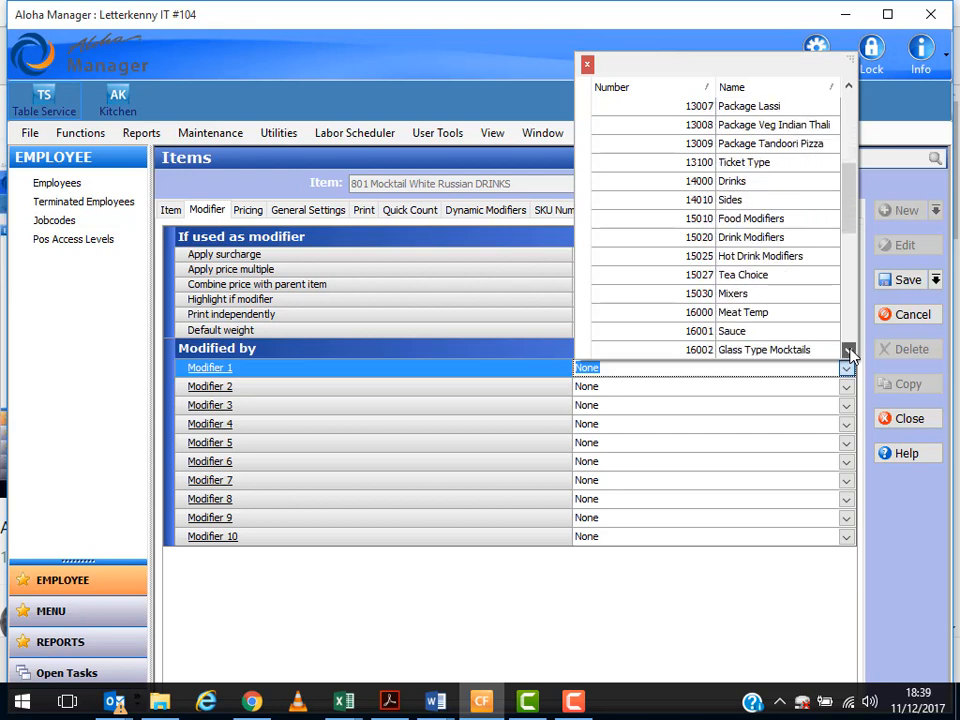
{"action": "left_click", "coordinate": [849, 350]}
{"action": "left_click", "coordinate": [849, 350]}
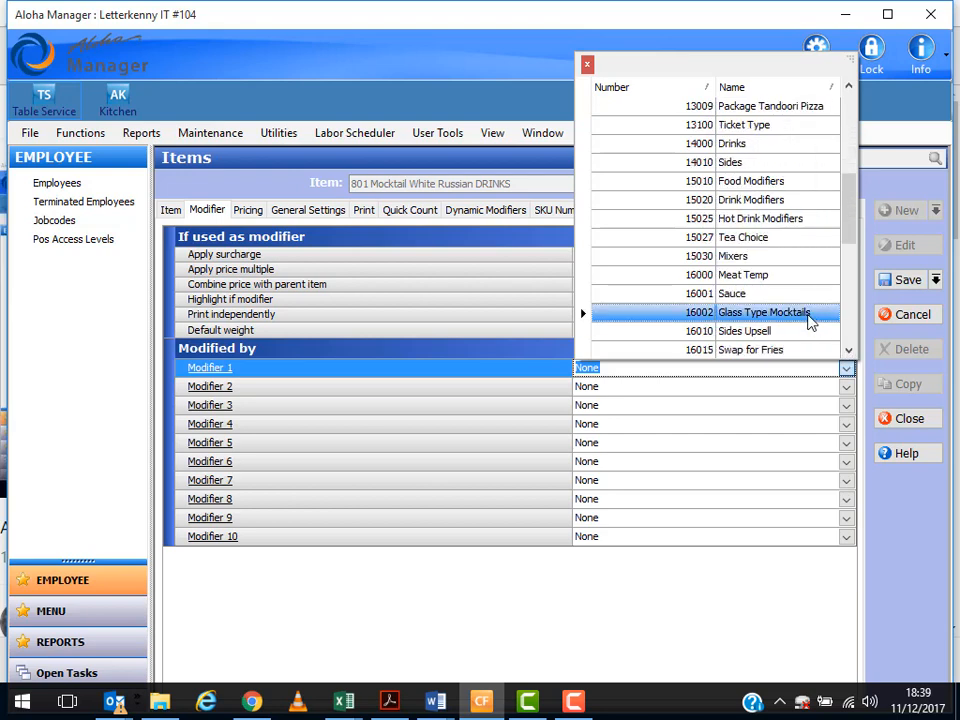
{"action": "left_click", "coordinate": [810, 322]}
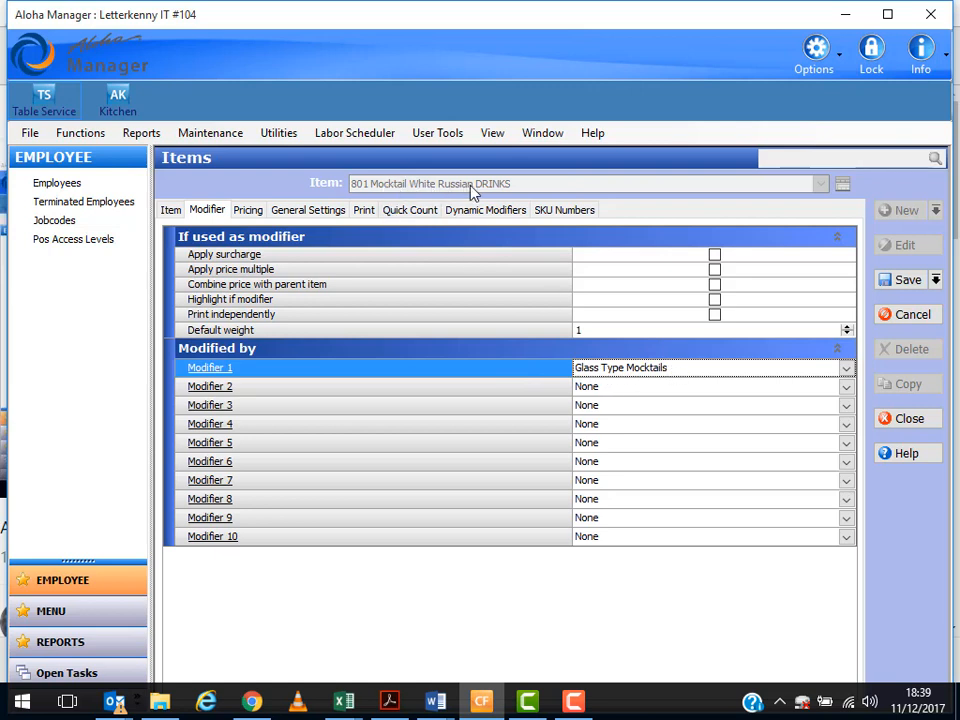
Save the White Russian item, declining the real time update and repeating that choice for all updates in this session
{"action": "left_click", "coordinate": [910, 282]}
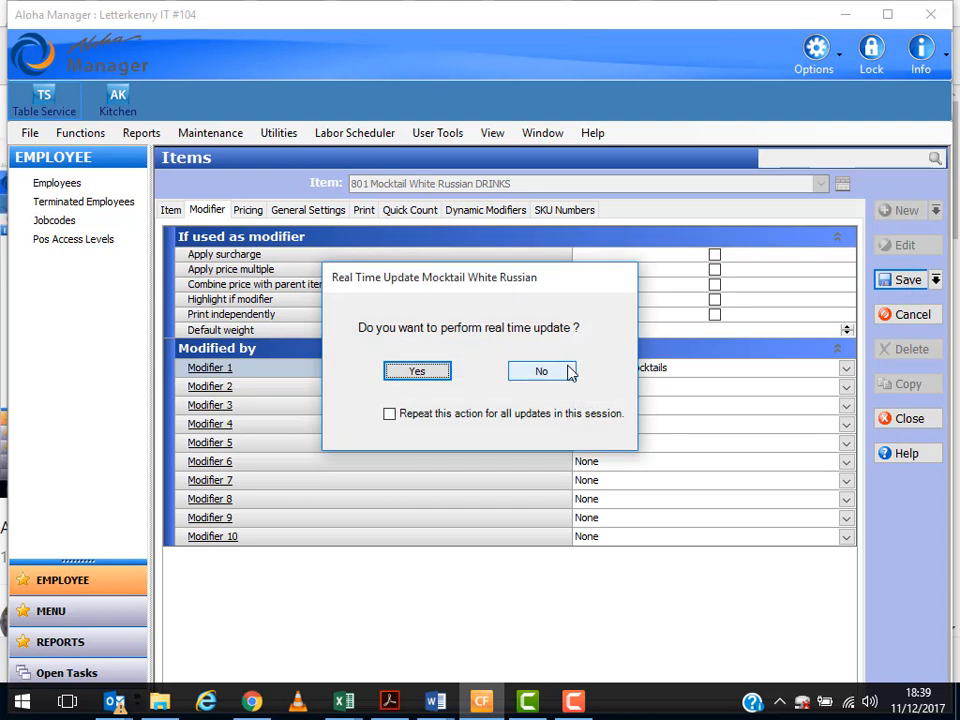
{"action": "left_click", "coordinate": [390, 413]}
{"action": "left_click", "coordinate": [572, 371]}
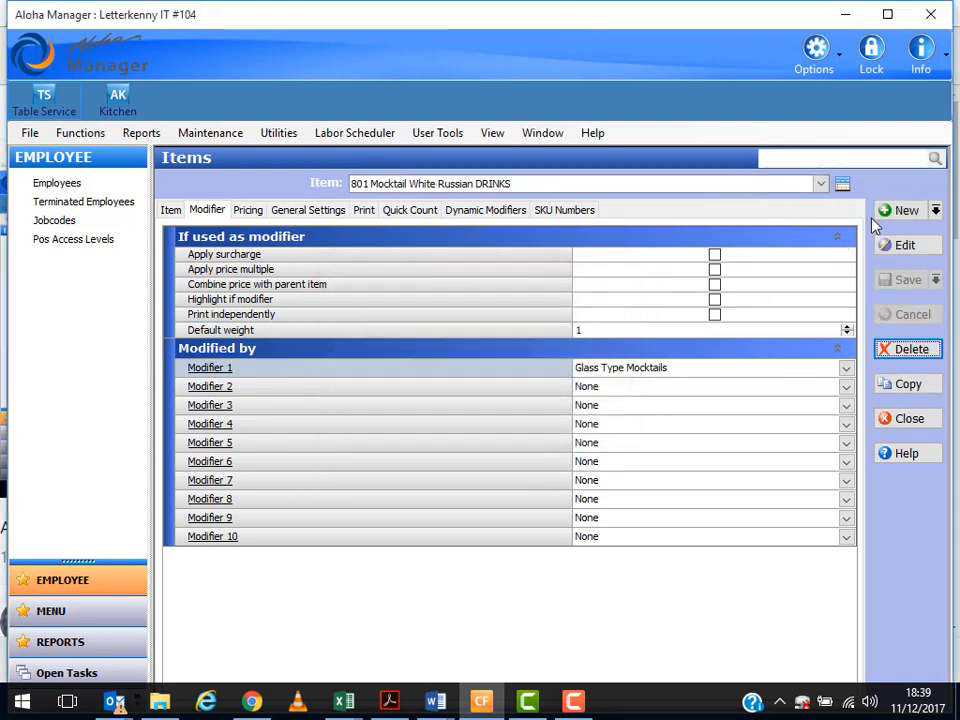
Set Modifier 1 of item 802 Moctail Banshee to Glass Type Mocktails and save the item
{"action": "left_click", "coordinate": [820, 186]}
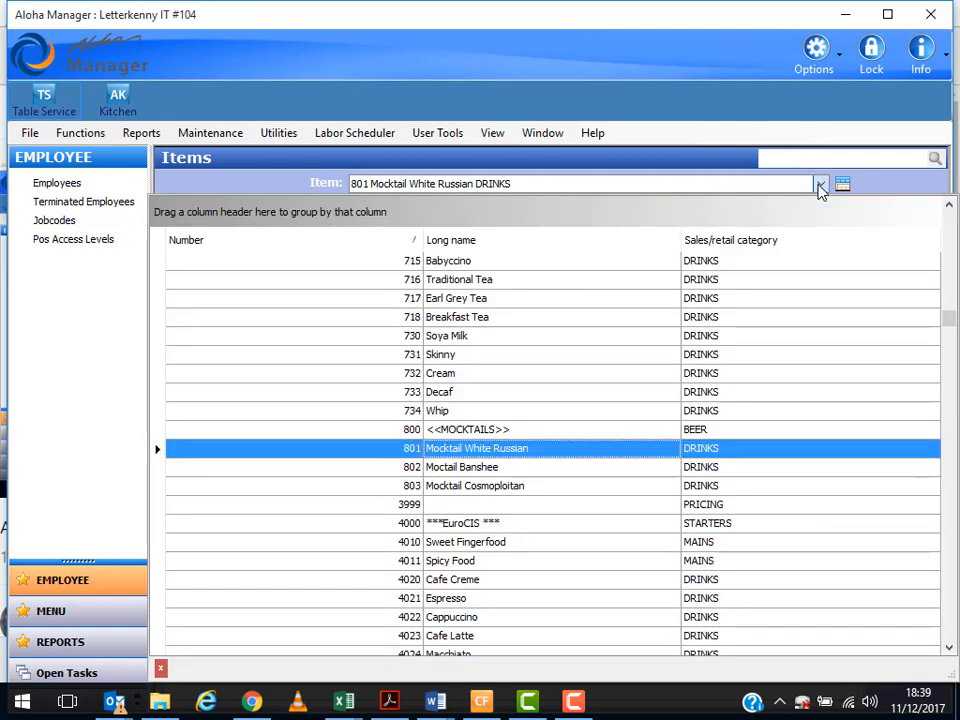
{"action": "left_click", "coordinate": [489, 466]}
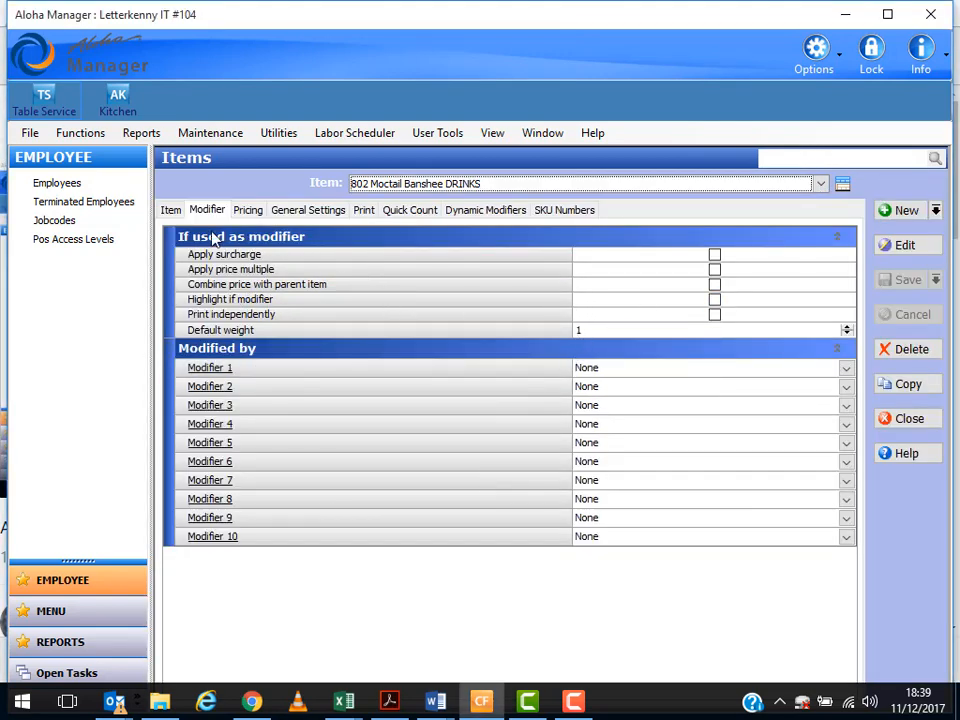
{"action": "left_click", "coordinate": [846, 368]}
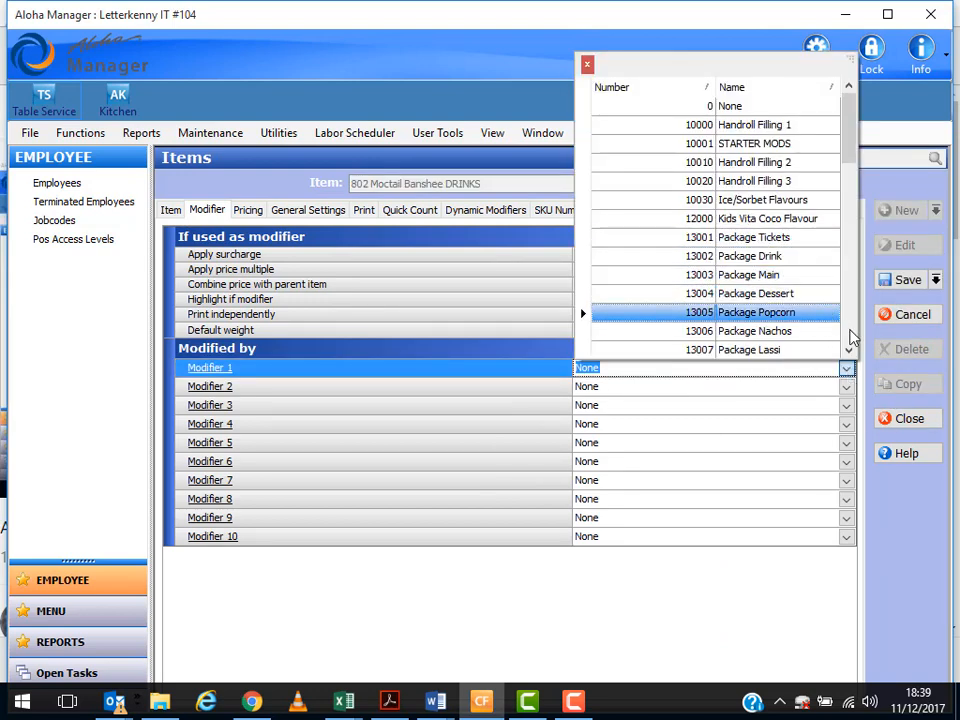
{"action": "scroll", "coordinate": [851, 337], "scroll_direction": "down", "scroll_amount": 3}
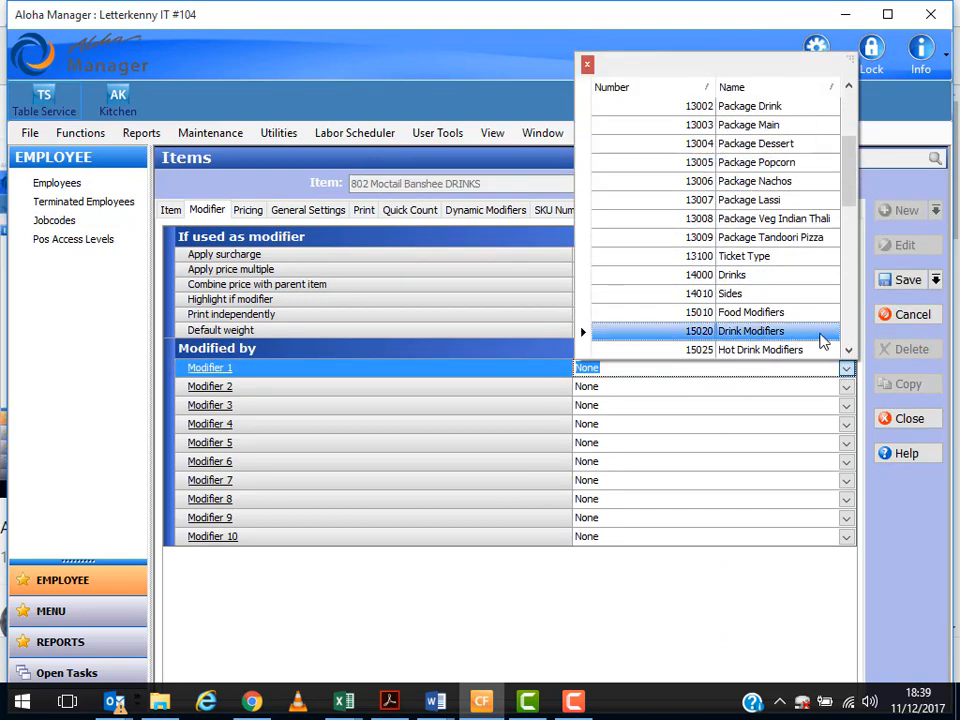
{"action": "scroll", "coordinate": [828, 336], "scroll_direction": "down", "scroll_amount": 1}
{"action": "scroll", "coordinate": [831, 330], "scroll_direction": "down", "scroll_amount": 1}
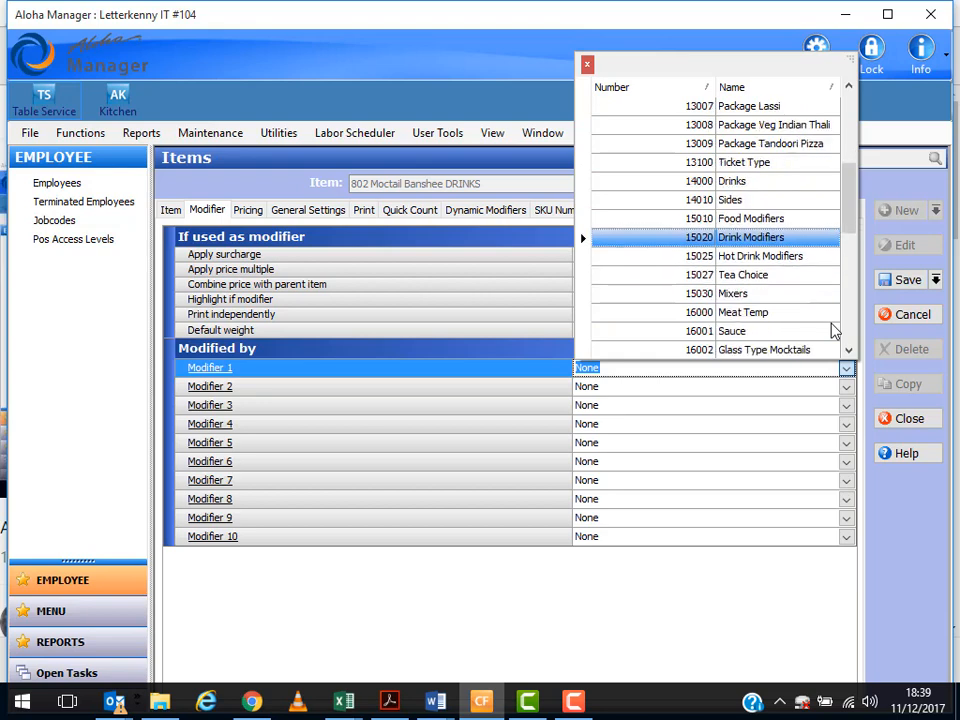
{"action": "scroll", "coordinate": [797, 340], "scroll_direction": "down", "scroll_amount": 1}
{"action": "left_click", "coordinate": [797, 340]}
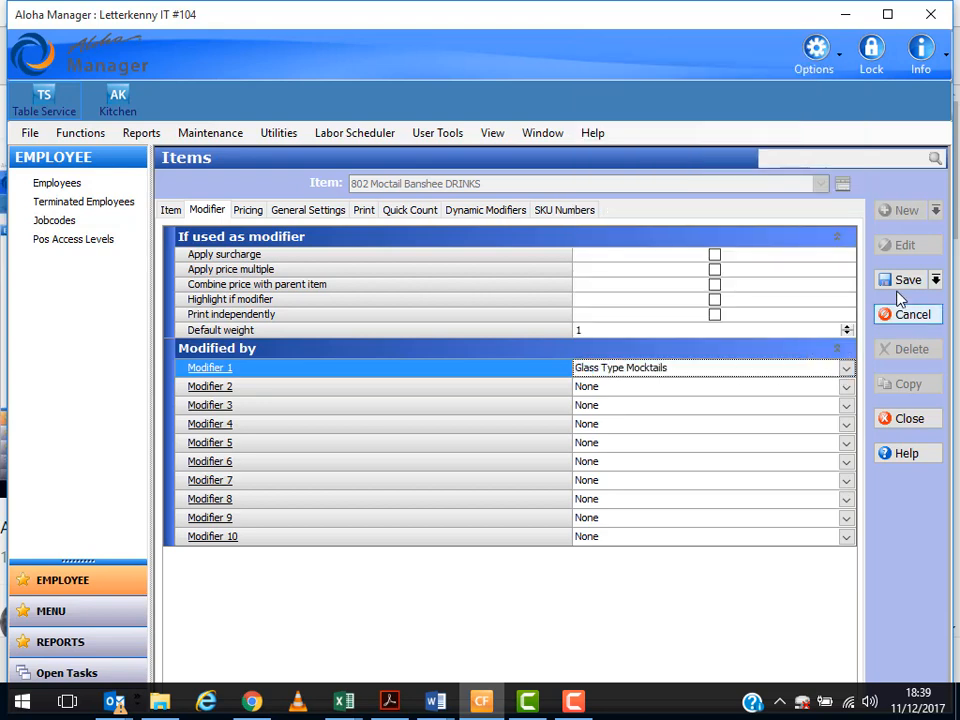
{"action": "left_click", "coordinate": [902, 281]}
Set Modifier 1 of item 803 Mocktail Cosmoploitan to Glass Type Mocktails and save the item
{"action": "left_click", "coordinate": [820, 184]}
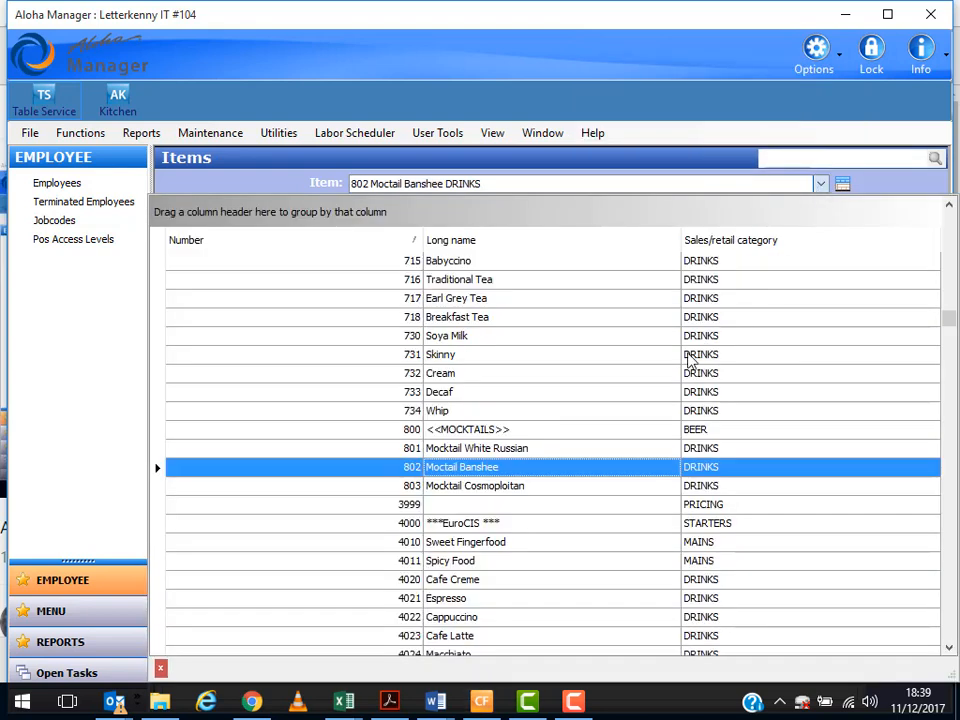
{"action": "left_click", "coordinate": [514, 485]}
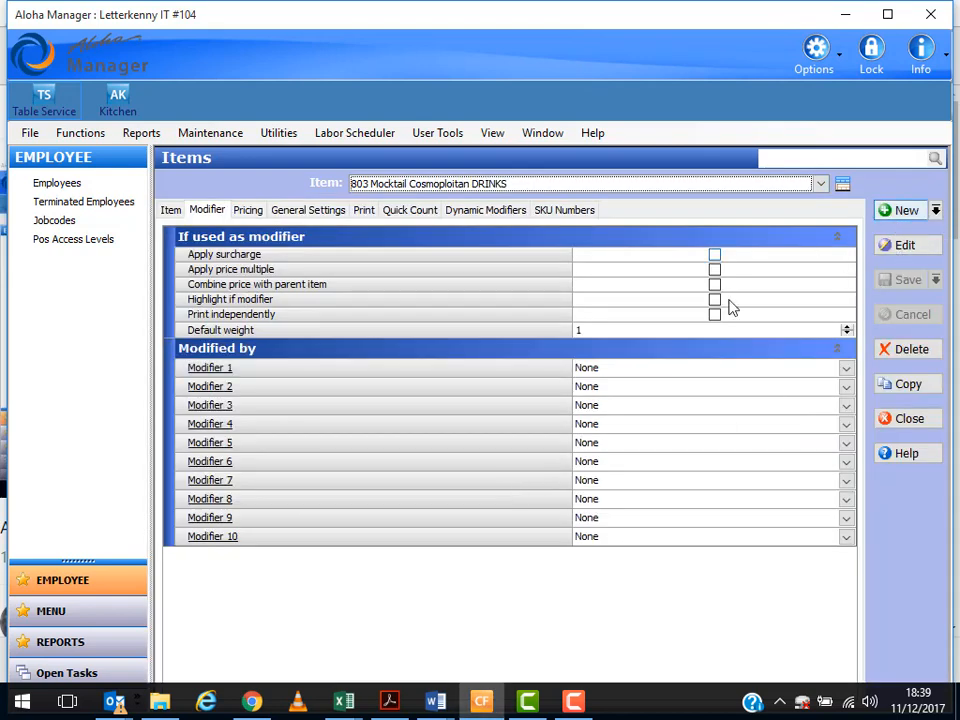
{"action": "left_click", "coordinate": [845, 369]}
{"action": "scroll", "coordinate": [825, 340], "scroll_direction": "down", "scroll_amount": 4}
{"action": "scroll", "coordinate": [834, 333], "scroll_direction": "down", "scroll_amount": 5}
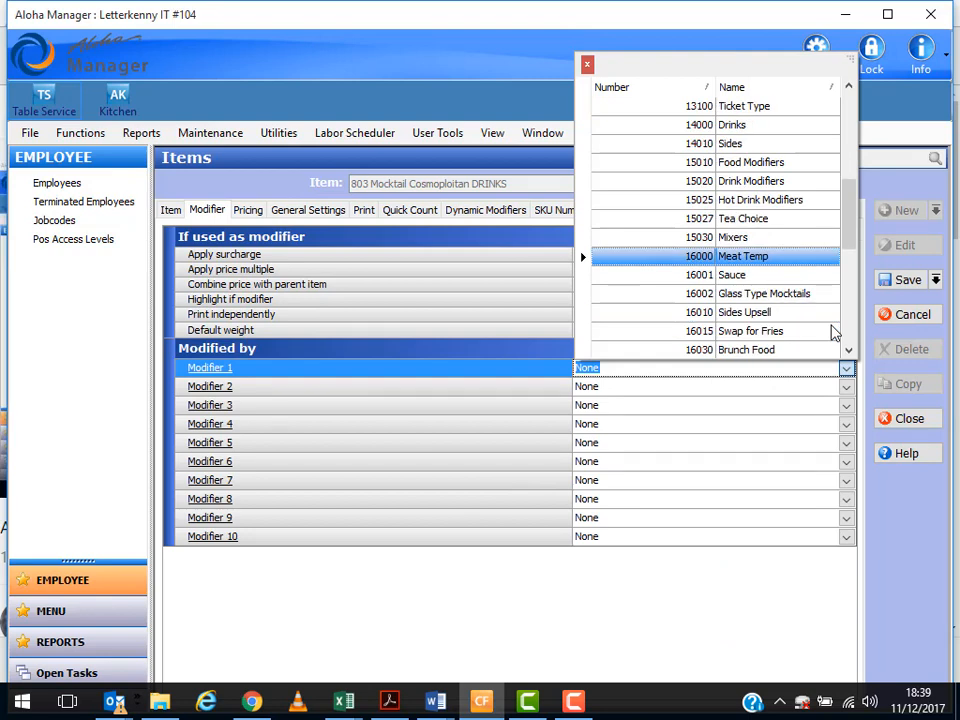
{"action": "scroll", "coordinate": [834, 333], "scroll_direction": "down", "scroll_amount": 1}
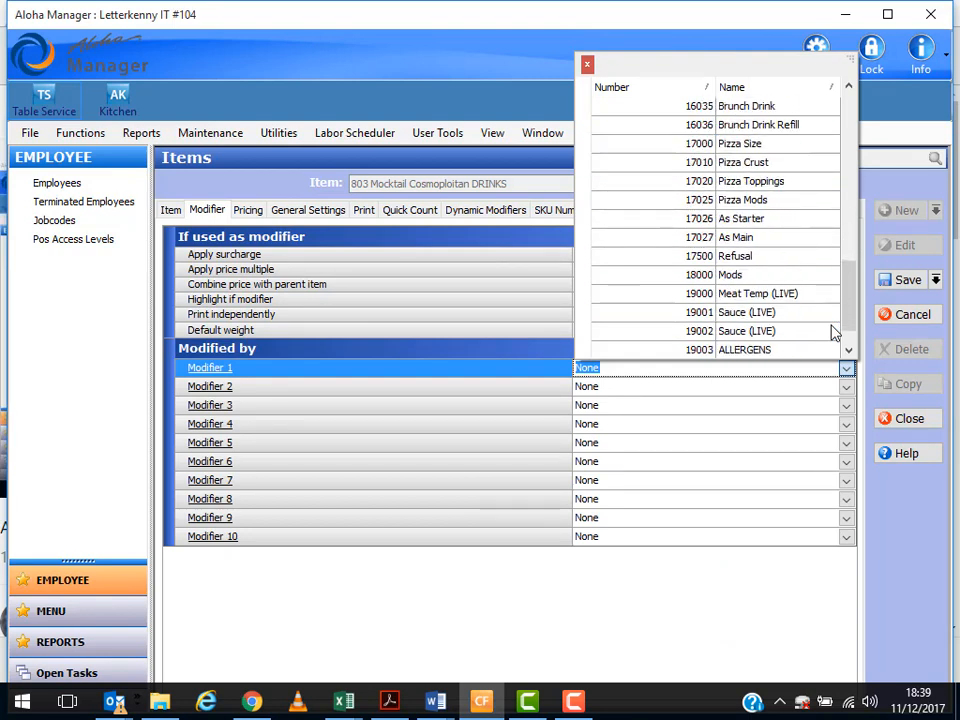
{"action": "scroll", "coordinate": [834, 333], "scroll_direction": "up", "scroll_amount": 3}
{"action": "scroll", "coordinate": [834, 333], "scroll_direction": "up", "scroll_amount": 1}
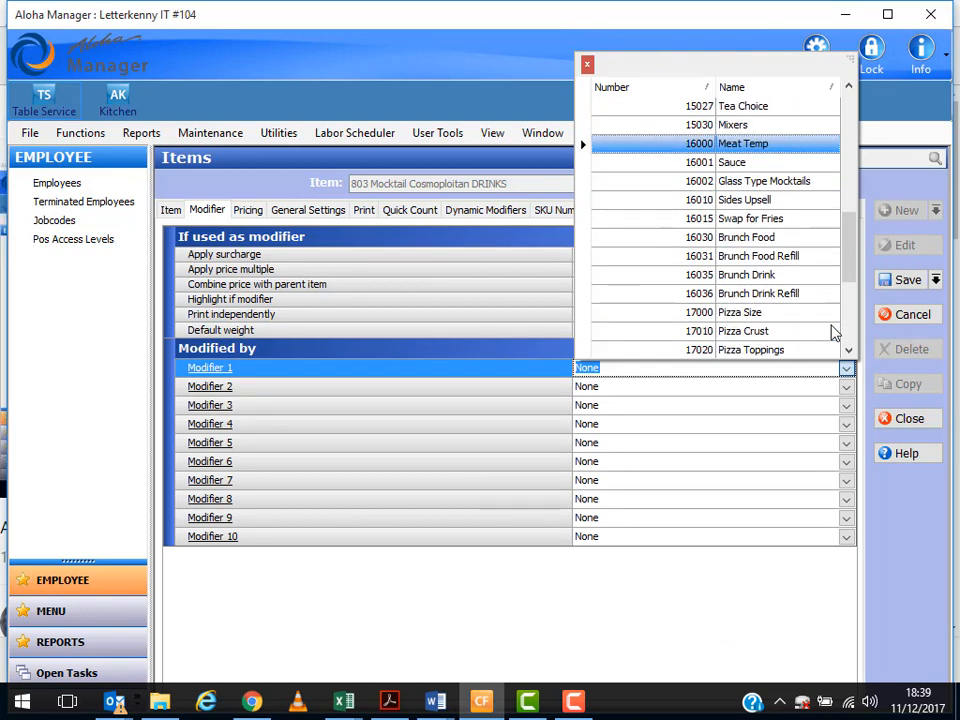
{"action": "left_click", "coordinate": [783, 180]}
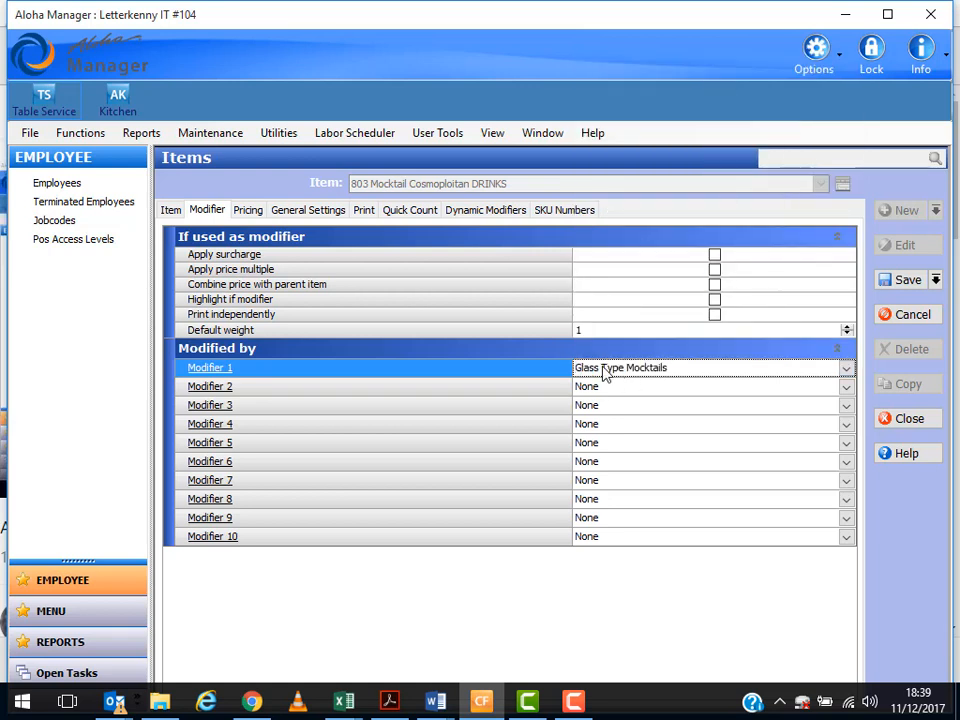
{"action": "left_click", "coordinate": [893, 280]}
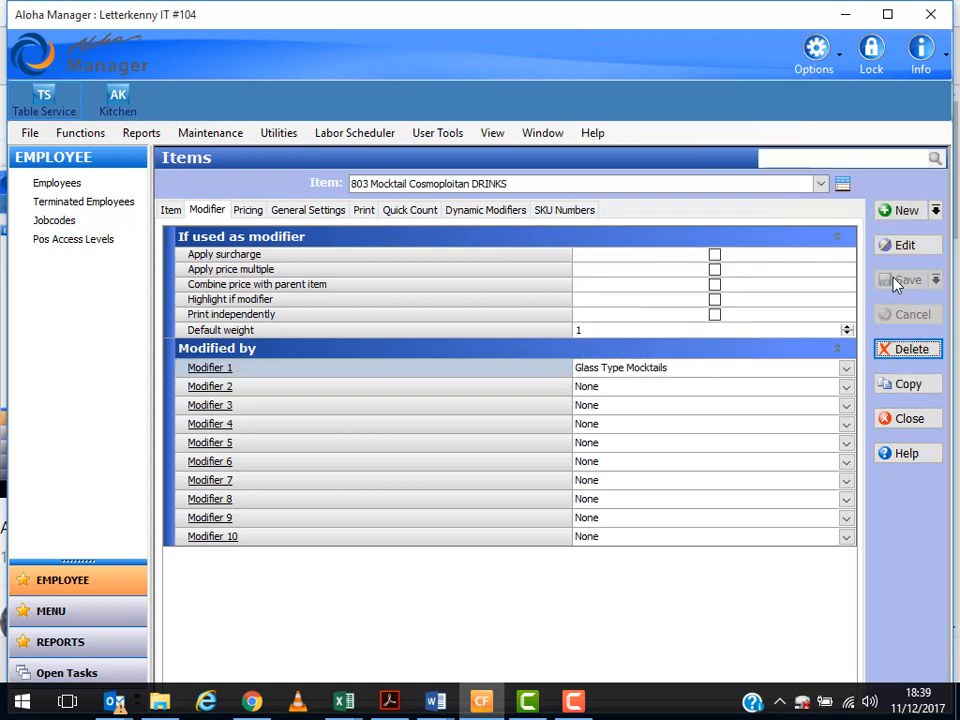